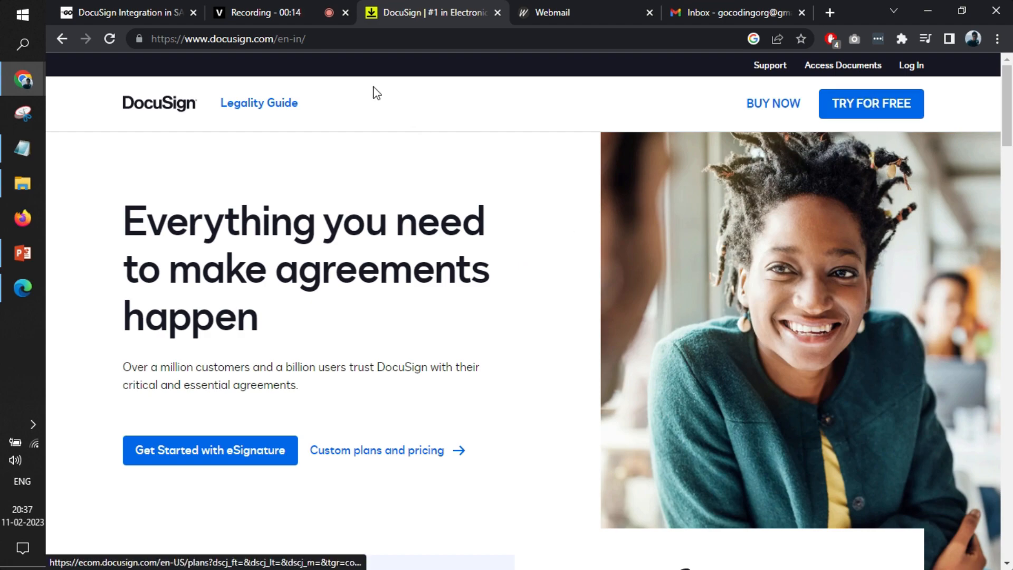
Open the 30-day free trial sign-up form from the DocuSign homepage
click(313, 39)
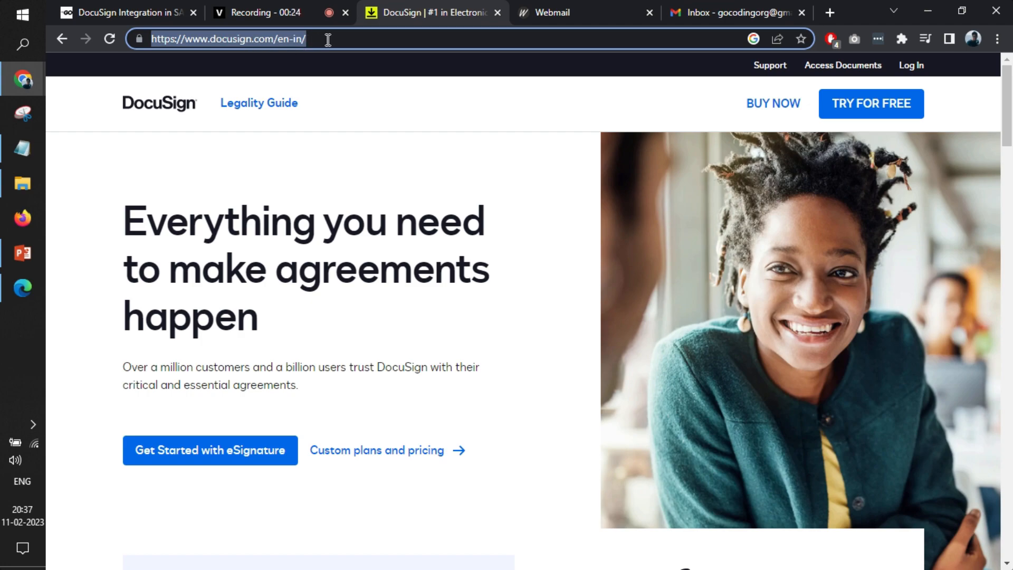
click(852, 112)
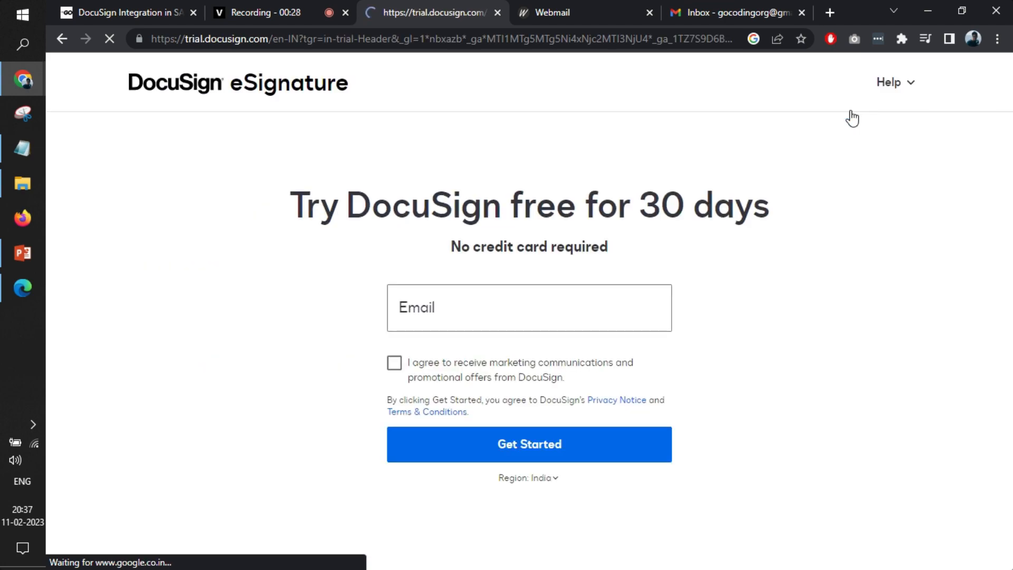
click(573, 305)
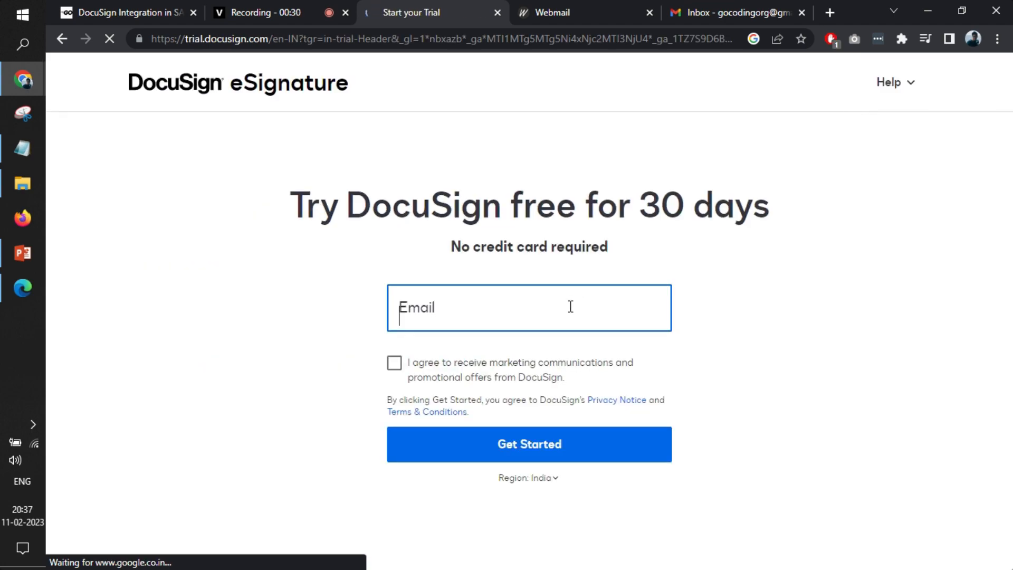
Copy the account's email address from the webmail into the trial form, agree to marketing communications and submit it
double_click(691, 38)
click(594, 1)
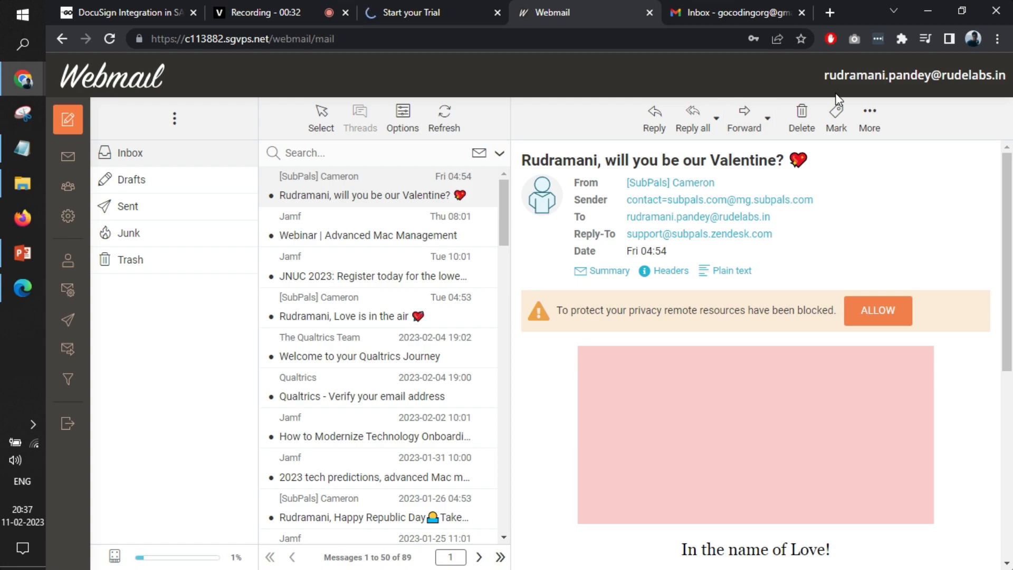
triple_click(848, 72)
key(ctrl+c)
click(452, 1)
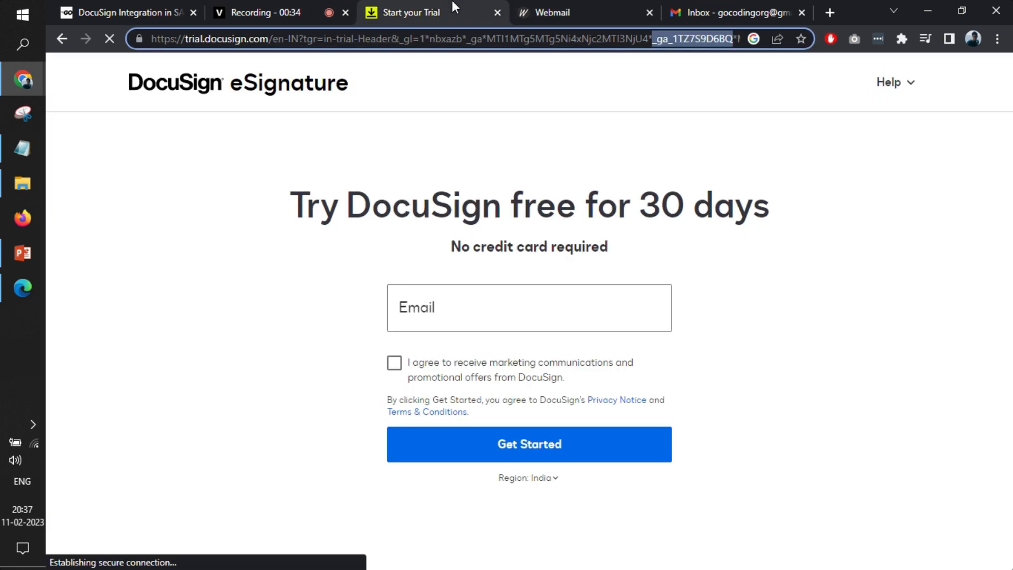
click(494, 301)
key(ctrl+v)
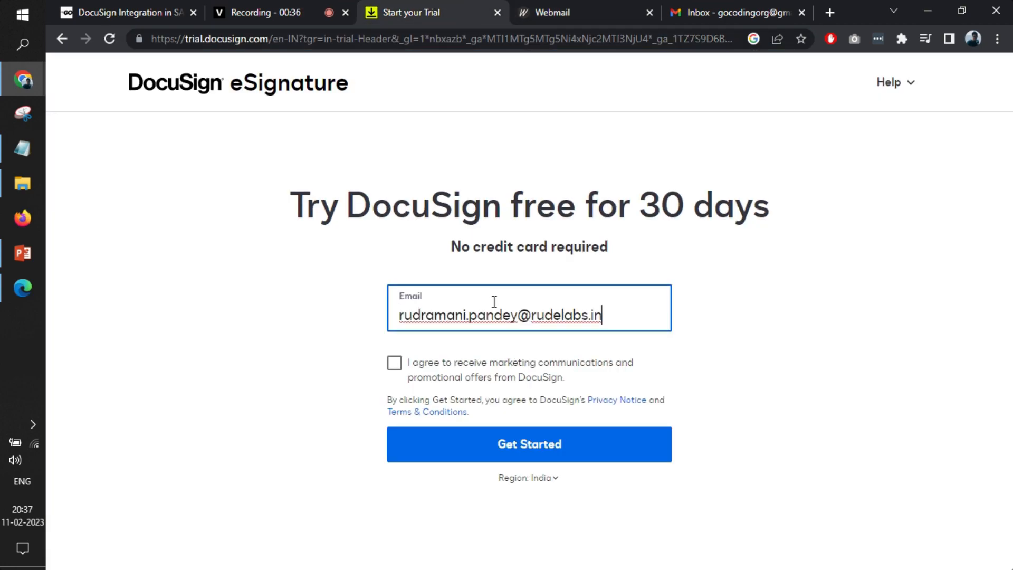
click(394, 364)
click(458, 443)
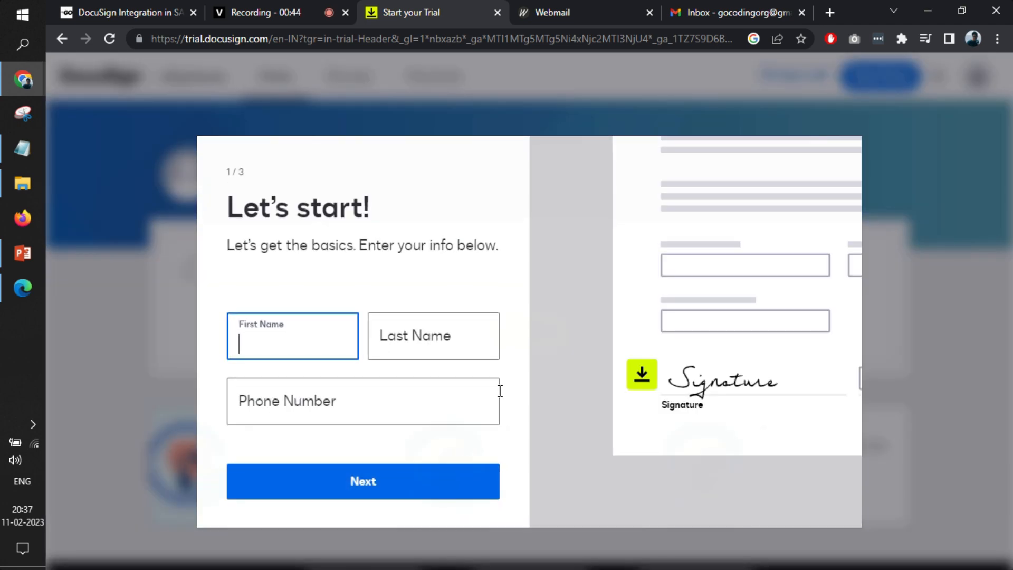
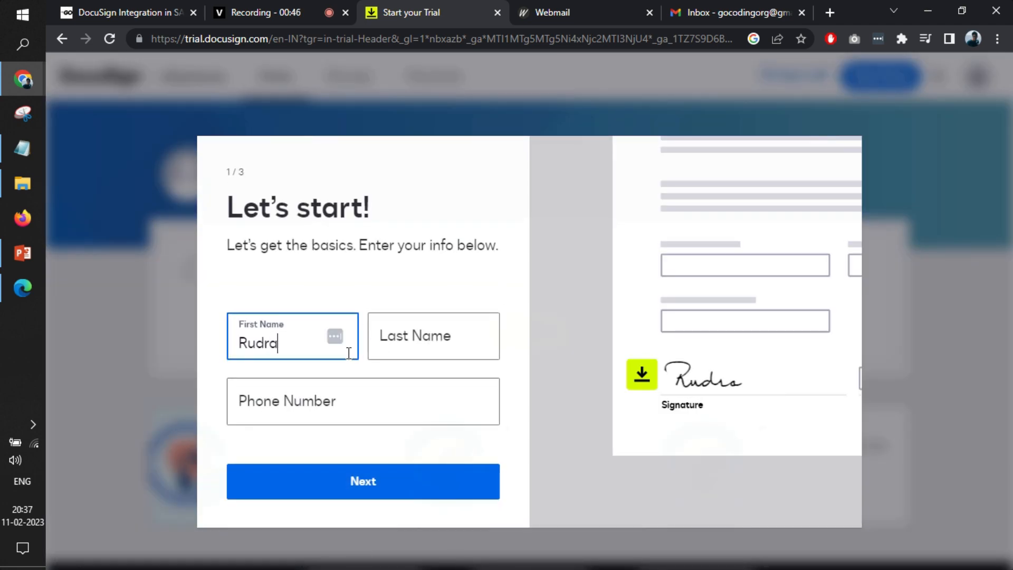
Fill in the account holder's first name, last name and phone number, and submit the basic details
key(Tab)
key(Tab)
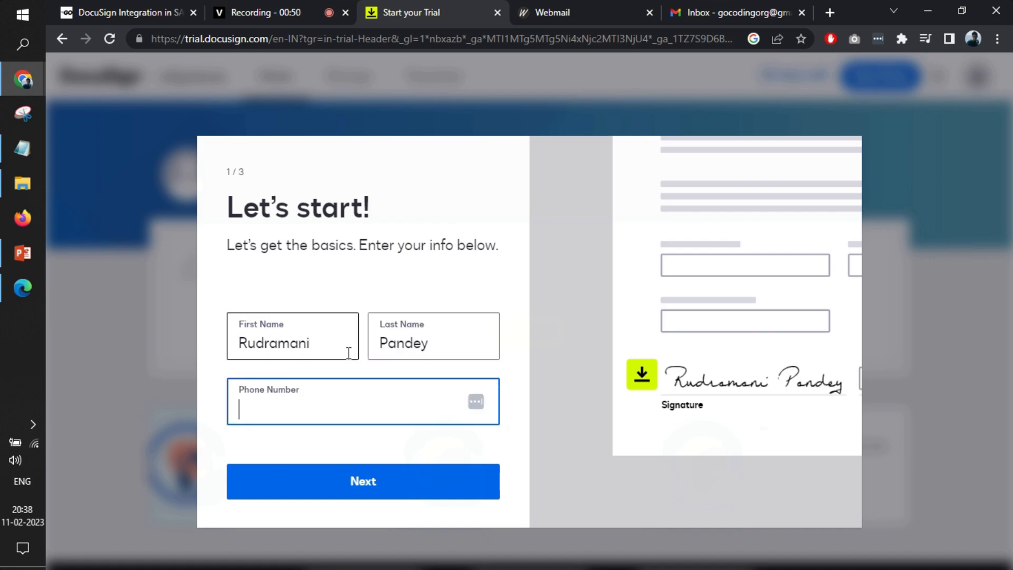
text(9999999999)
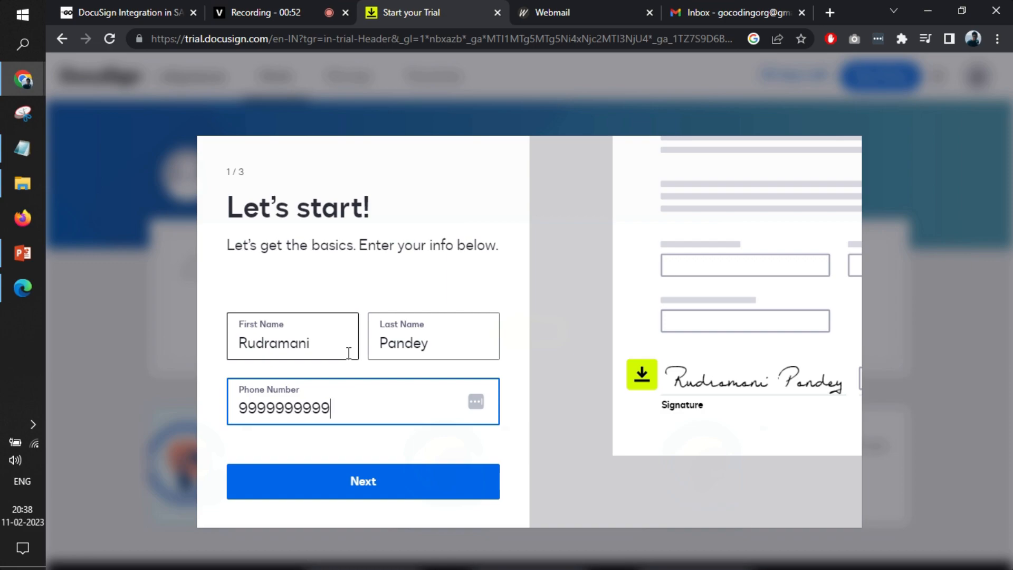
click(386, 480)
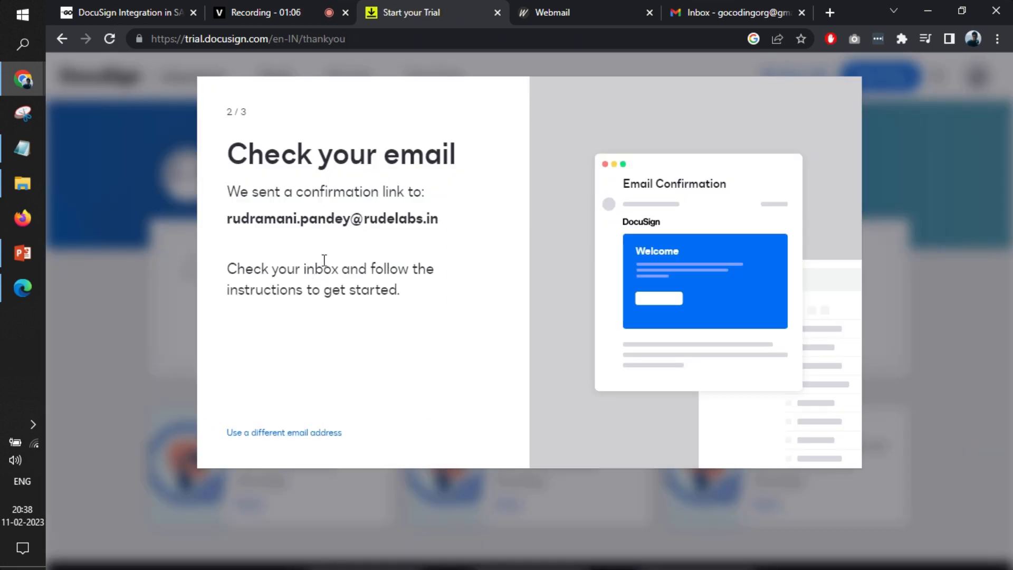
Switch to the webmail, refresh the inbox and open the "Welcome to your DocuSign eSignature trial" message
click(616, 5)
click(444, 117)
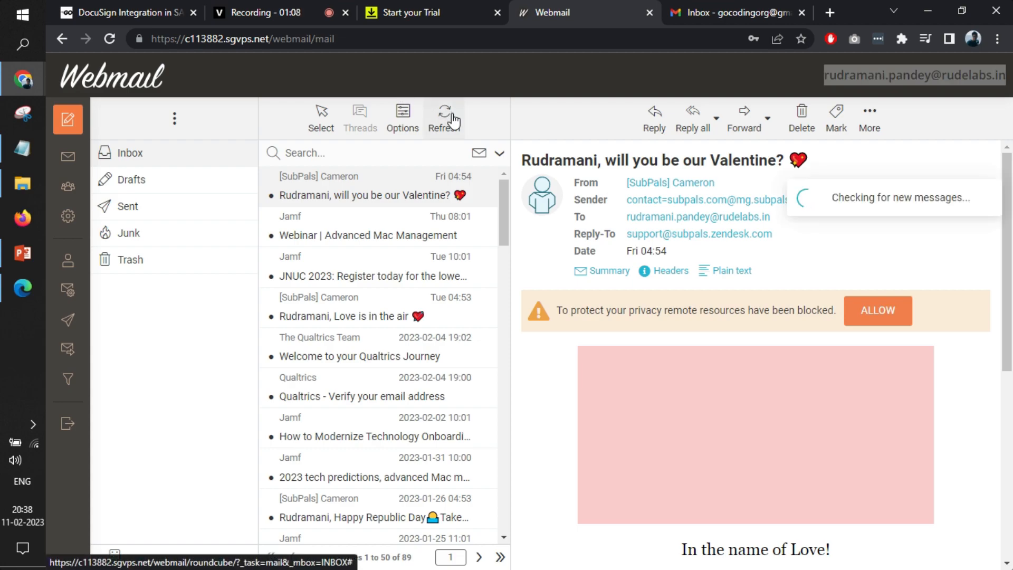
click(402, 185)
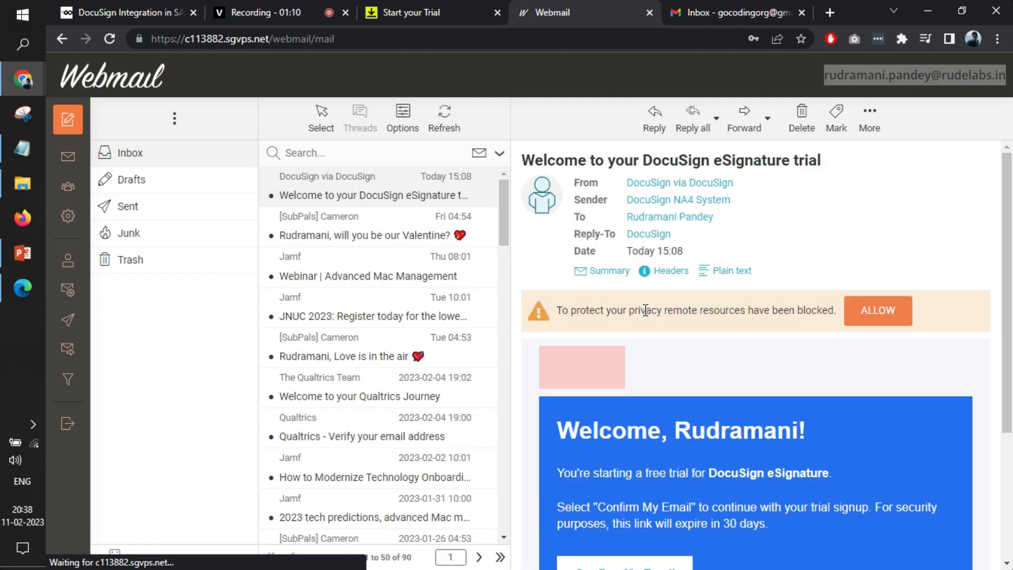
Allow remote resources in the DocuSign welcome message and follow its link to confirm the email address
click(868, 317)
scroll(682, 369, down, 3)
click(649, 390)
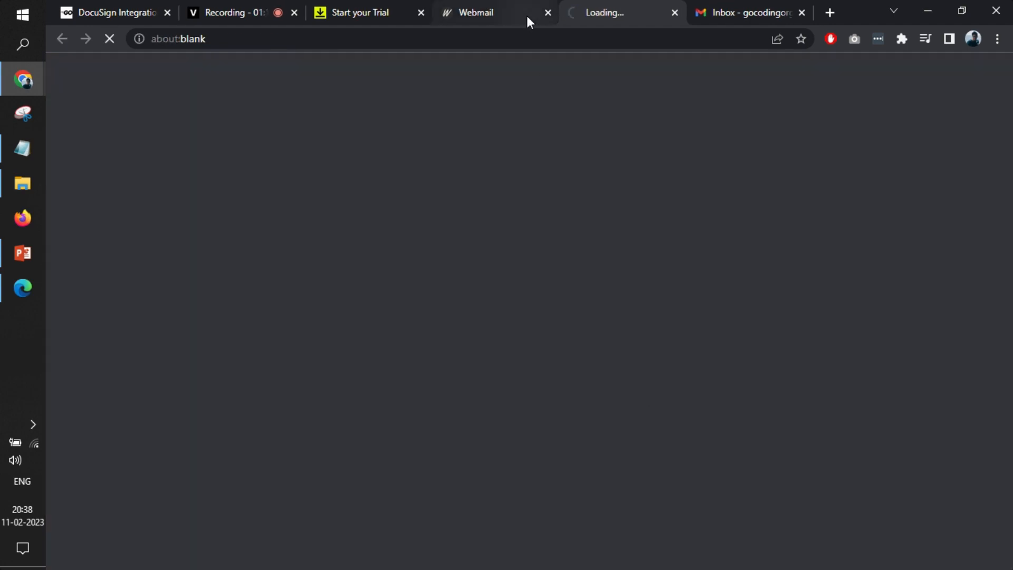
Close the trial sign-up page and go to the DocuSign account activation page
click(394, 2)
click(419, 13)
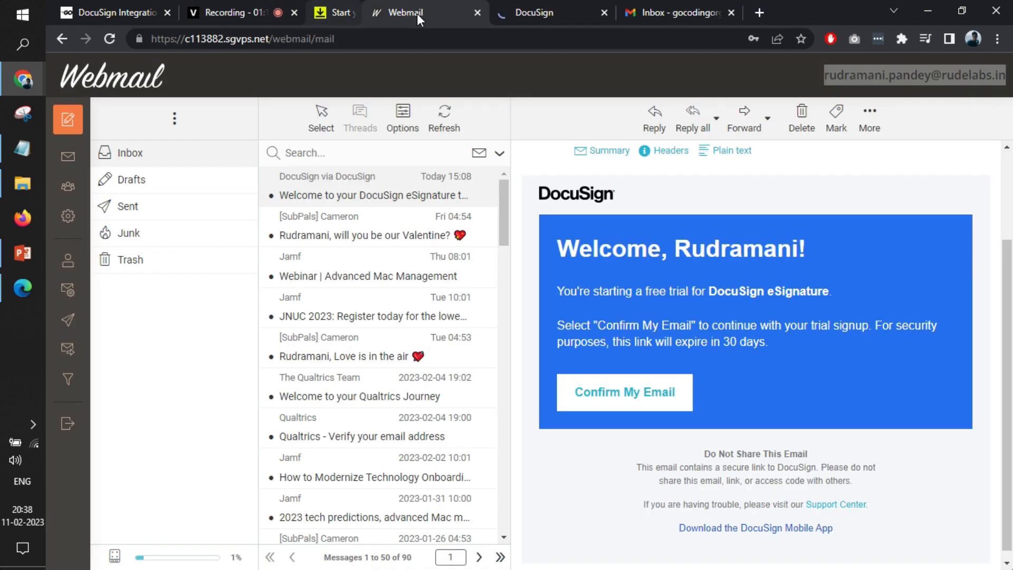
click(498, 7)
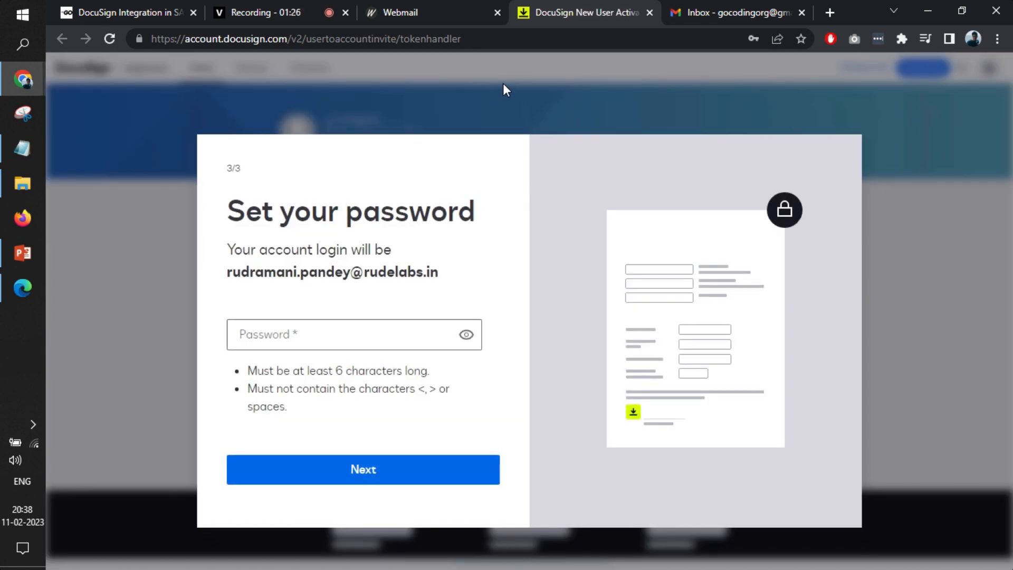
Enter a password for the new DocuSign account and submit it
click(362, 340)
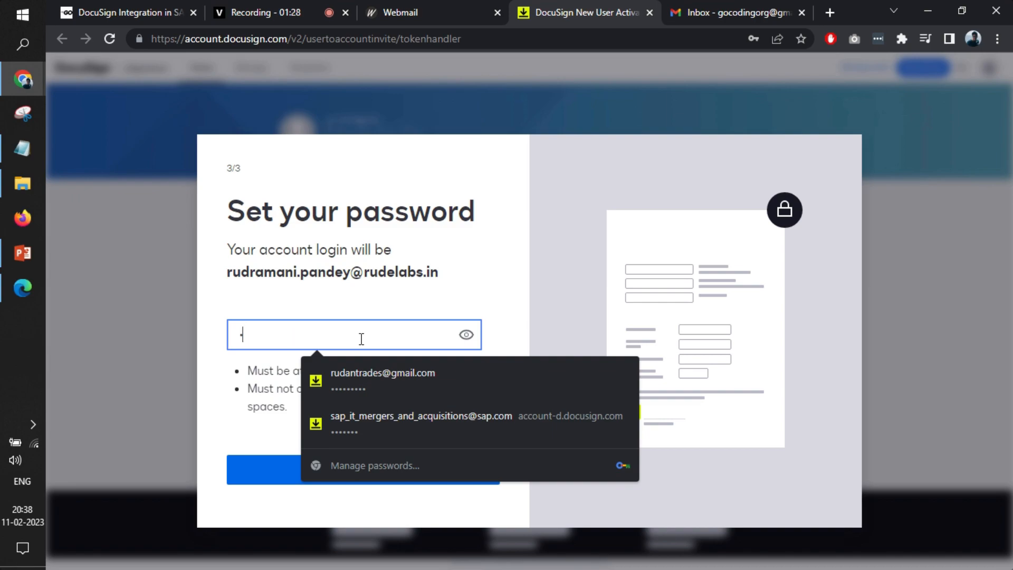
text(•••••••)
click(456, 289)
click(340, 463)
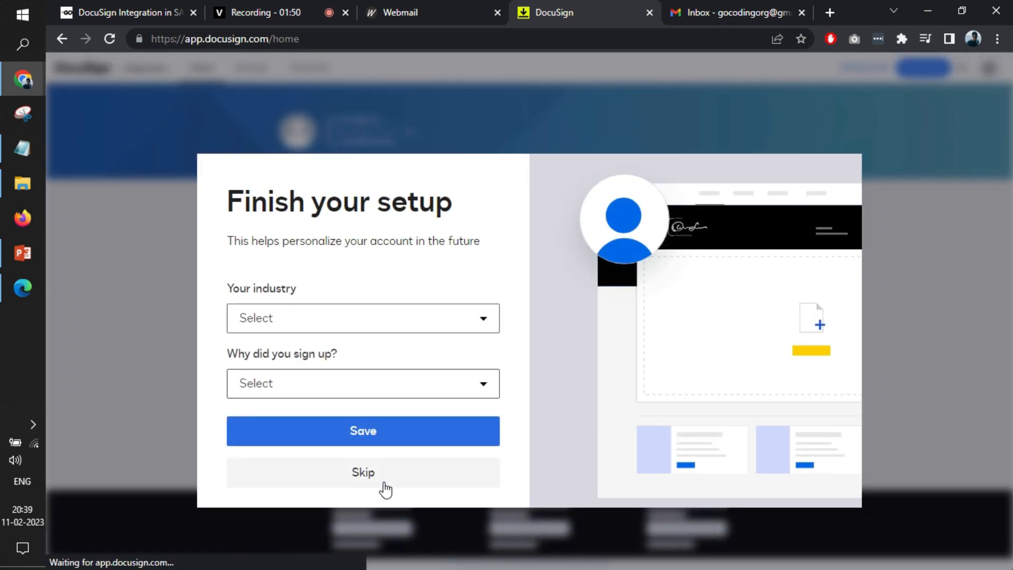
Skip the industry questionnaire and the sending introduction, and look over the account's home page
click(370, 478)
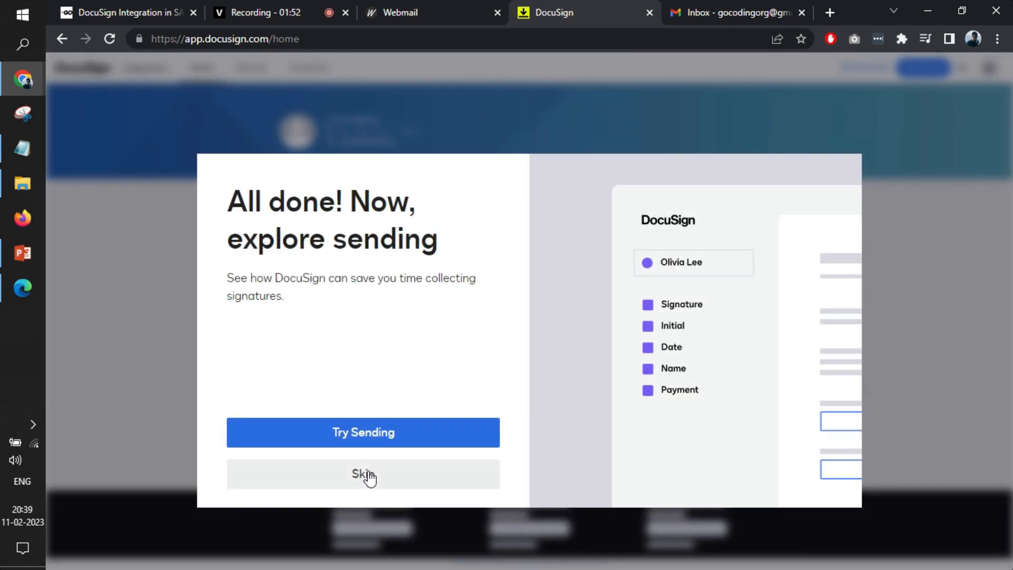
click(370, 477)
scroll(442, 287, down, 1)
scroll(443, 287, up, 1)
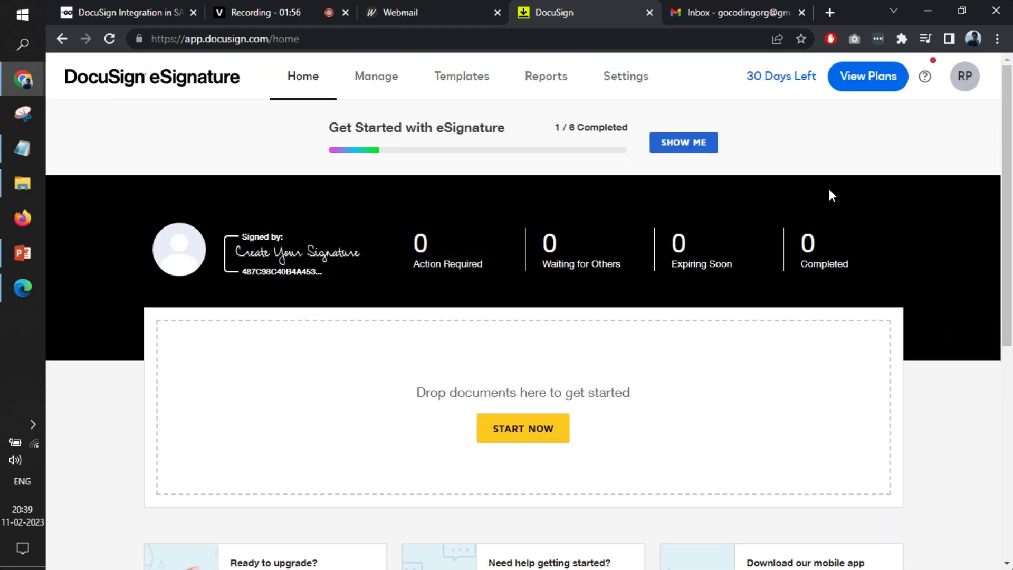
scroll(564, 355, down, 1)
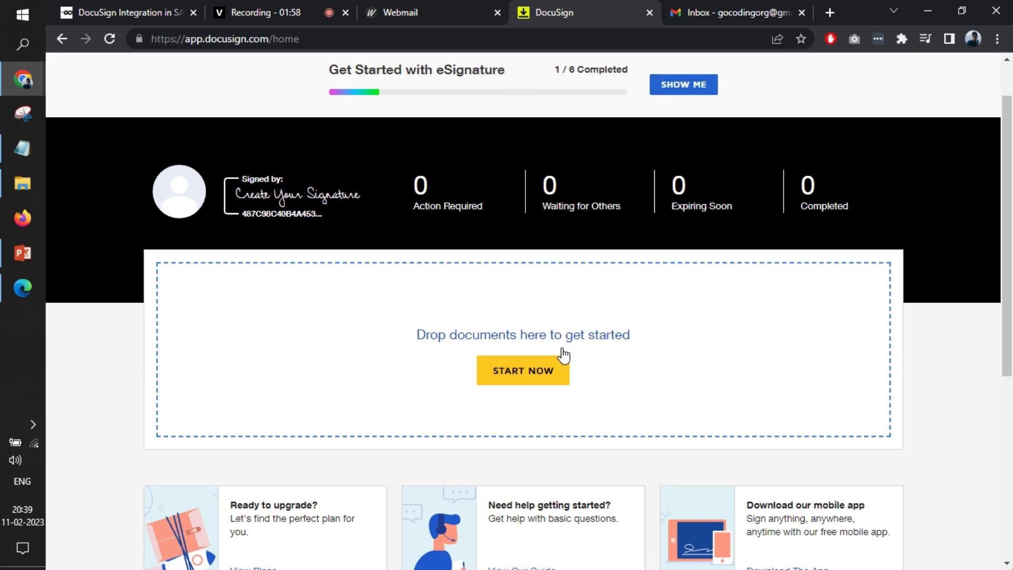
Upload Dummy Agreement.pdf from the file manager to start a new envelope, and dismiss the recipients hint
click(27, 170)
drag(280, 181, 505, 355)
key(alt+Tab)
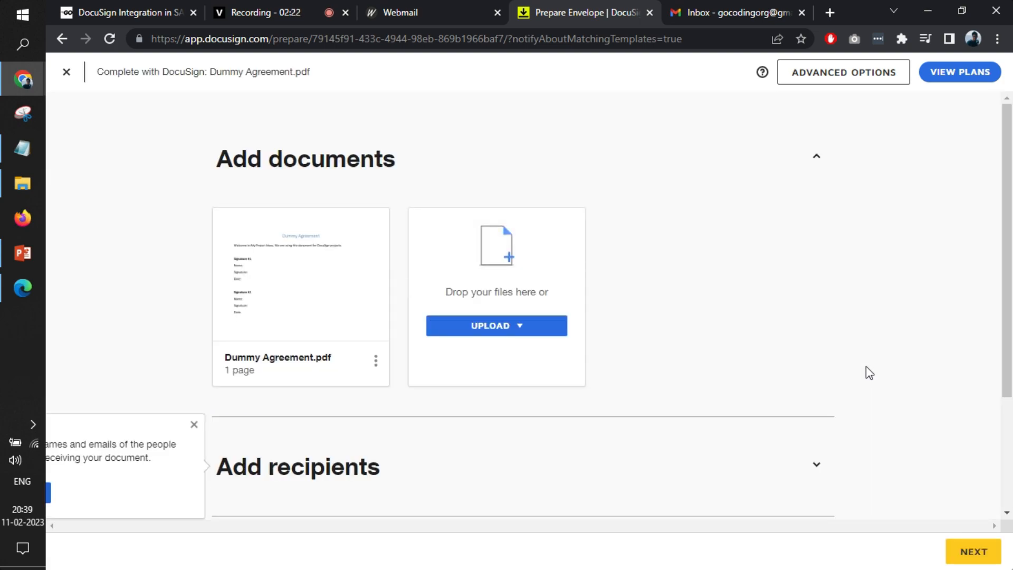
click(194, 425)
Expand the envelope's Add recipients section and enter the signer's name
scroll(652, 369, down, 3)
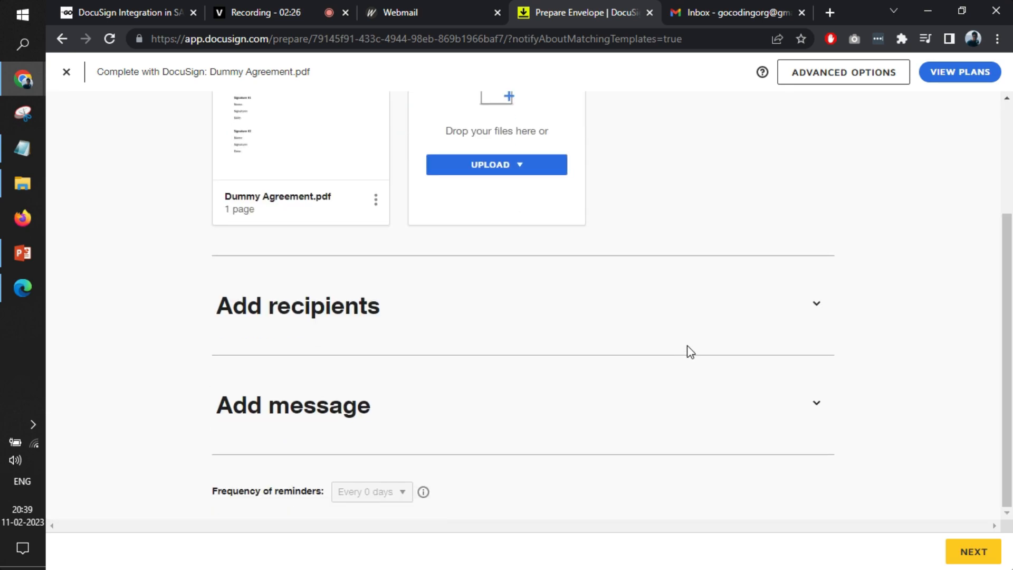
click(813, 305)
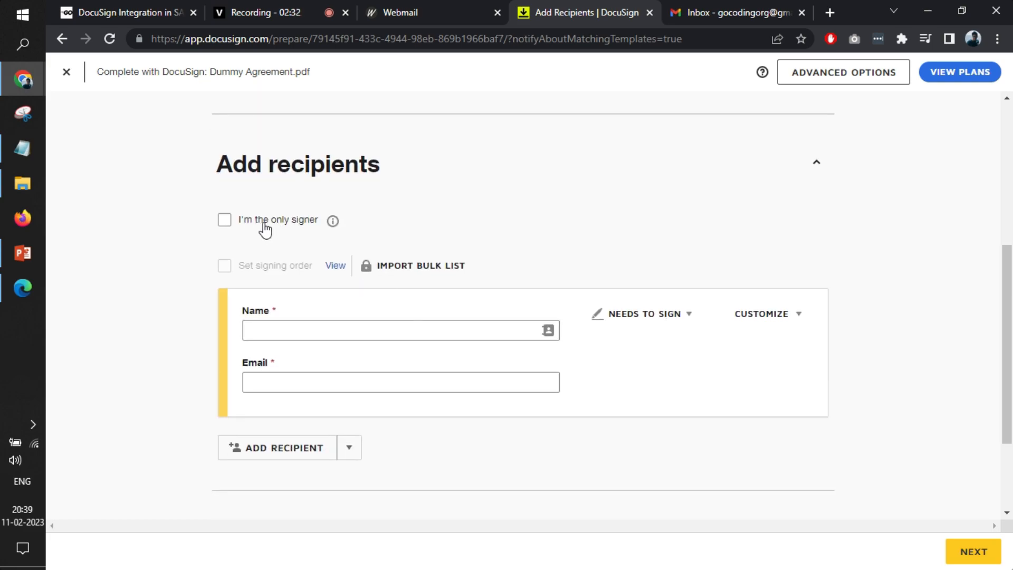
click(310, 332)
text(Rud)
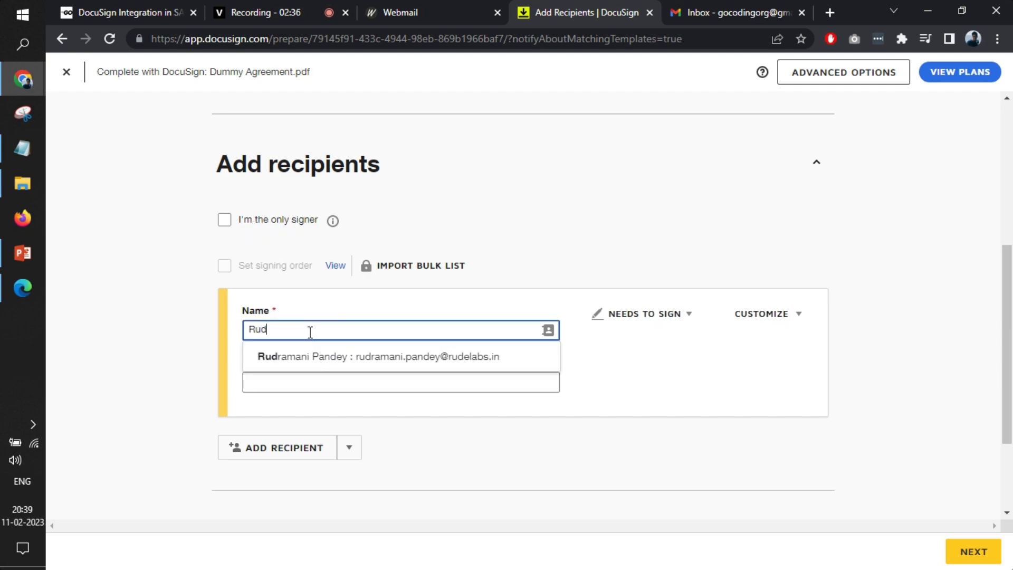
text(ra 1)
key(BackSpace)
text(2)
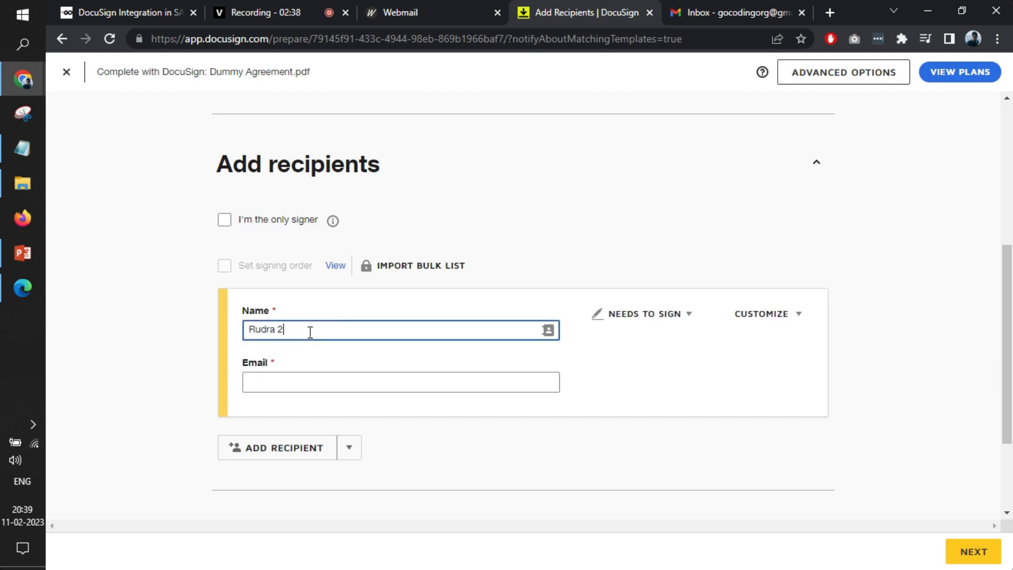
Fill in the signer's email address
click(317, 385)
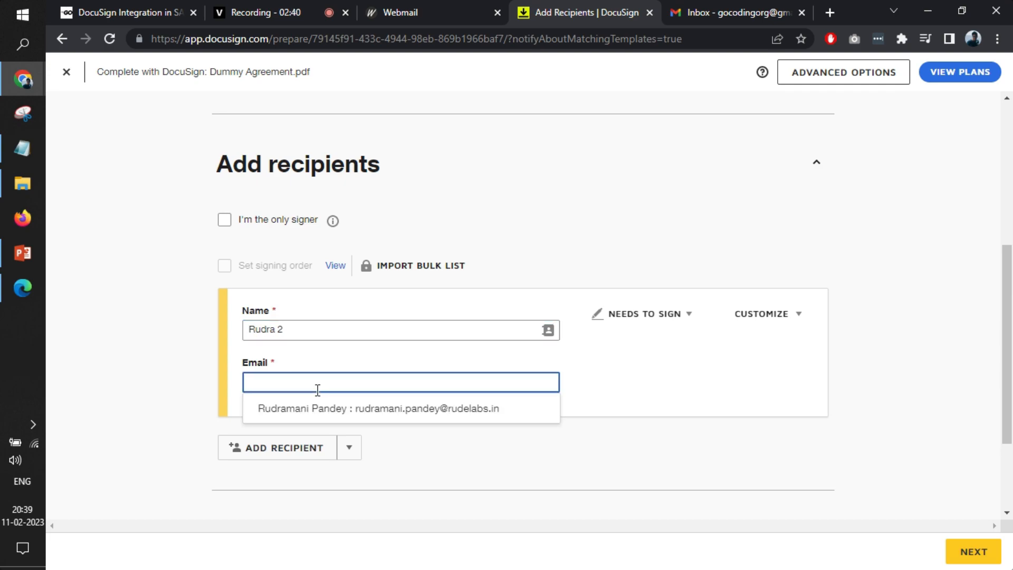
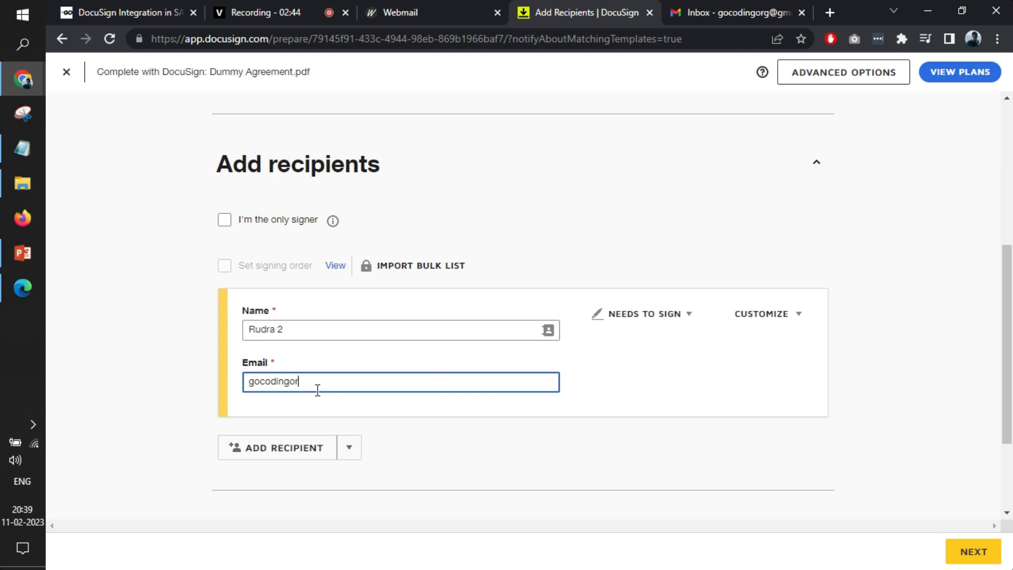
click(682, 352)
Expand the Add message section and start the email message with a "Hi" greeting to the recipient by first name
scroll(691, 338, down, 2)
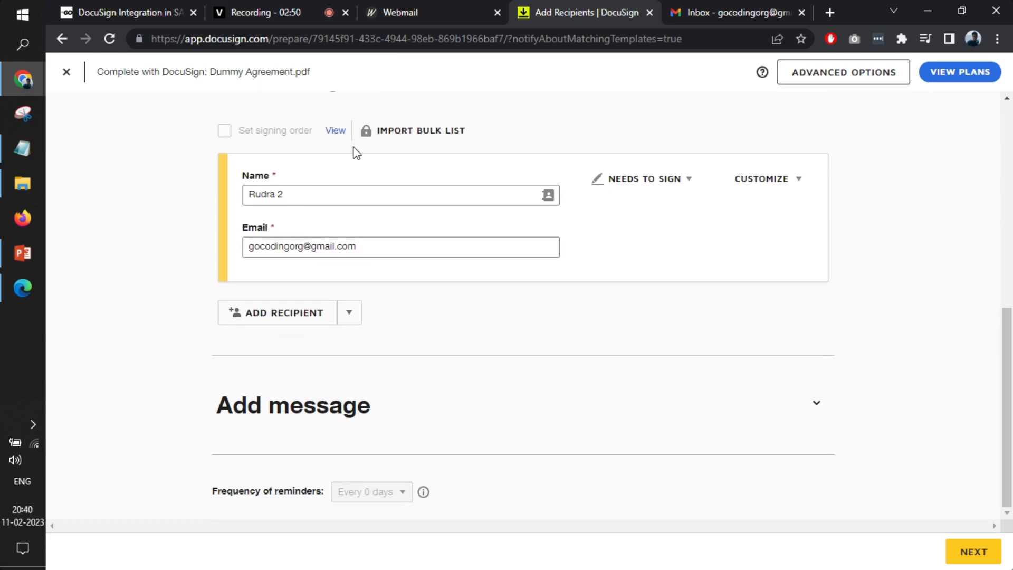
scroll(358, 240, up, 2)
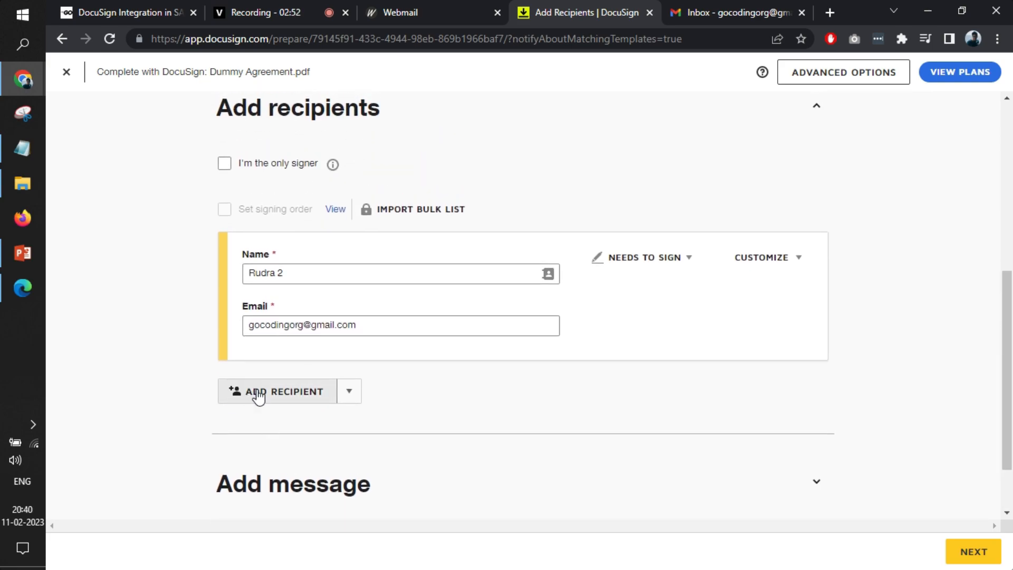
scroll(452, 417, down, 2)
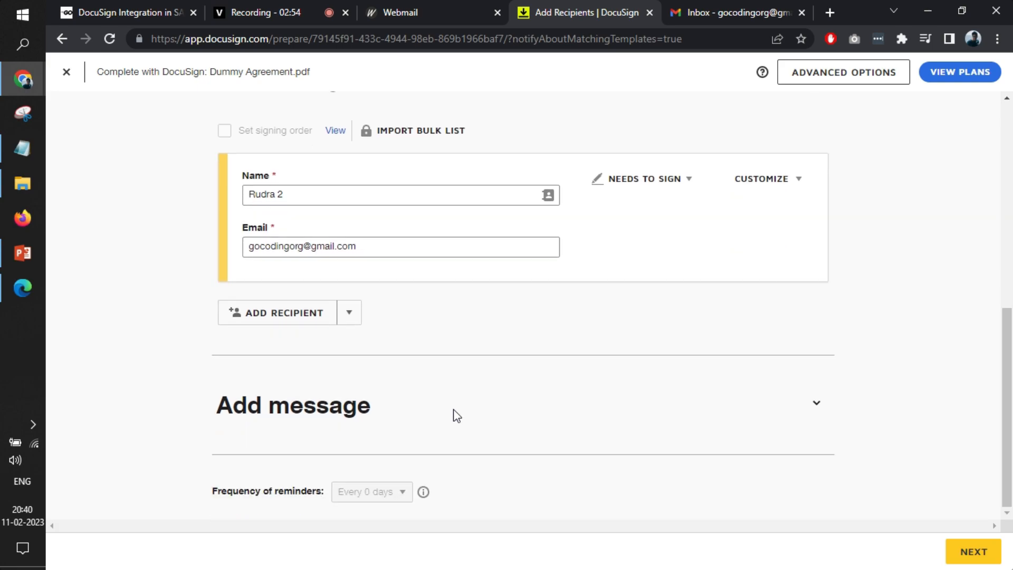
click(599, 405)
scroll(598, 380, down, 3)
click(562, 368)
text(Hi <>)
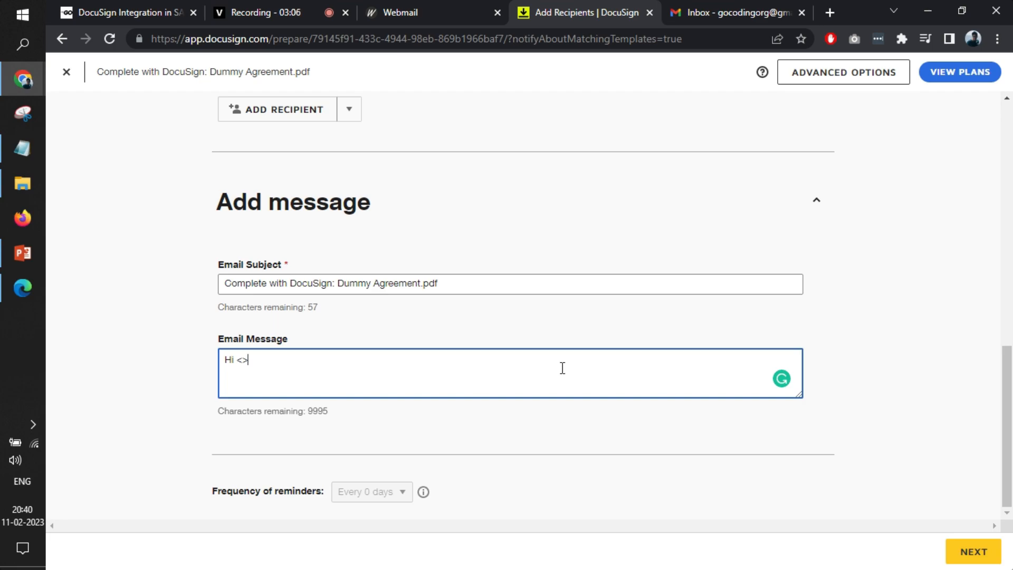
key(BackSpace)
text(Rudra,  Please sign it and )
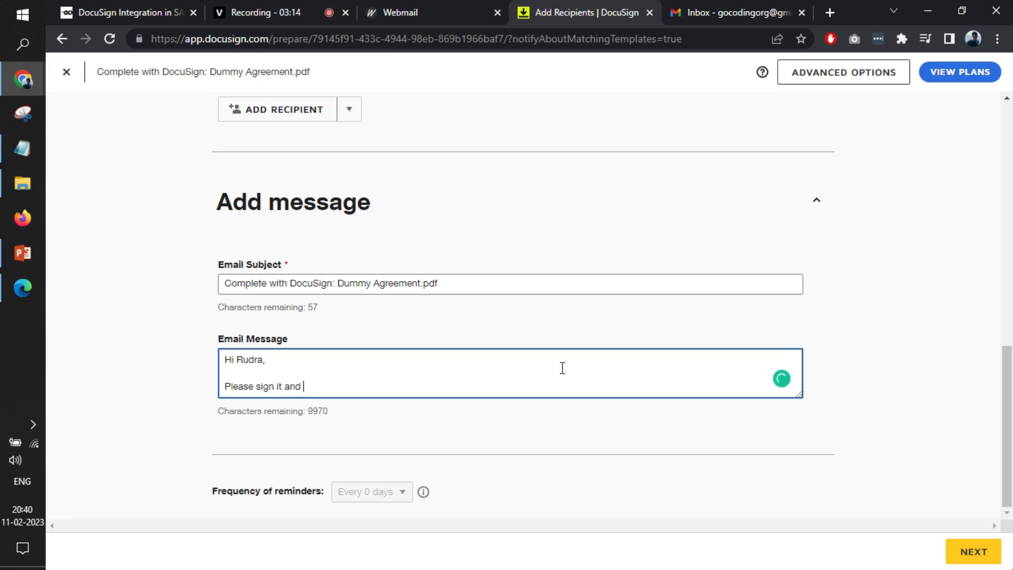
text(send back to us.)
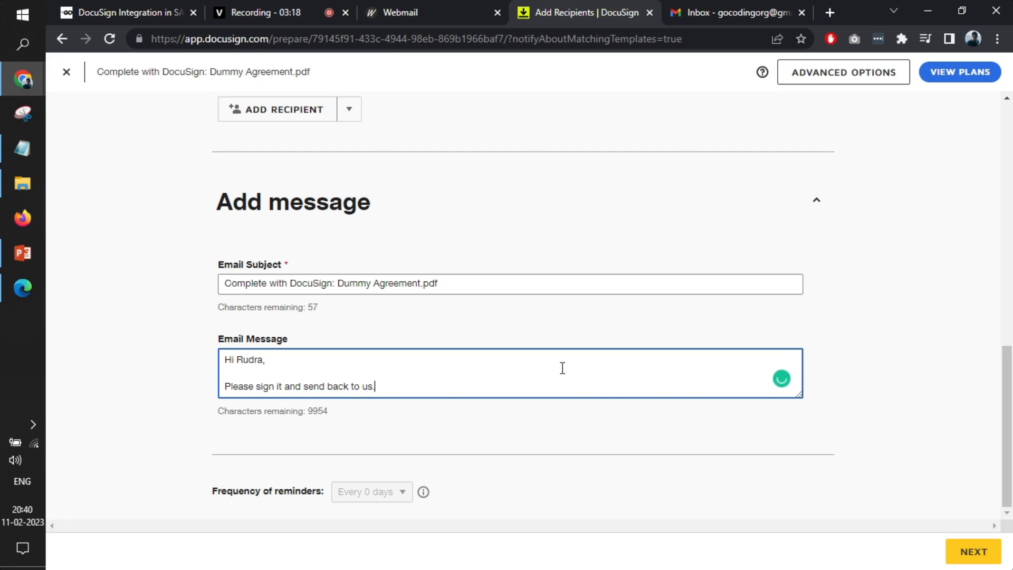
Write "Please sign it." as the body of the email message below the greeting
key(BackSpace)
key(BackSpace)
key(BackSpace)
key(BackSpace)
key(BackSpace)
key(BackSpace)
key(BackSpace)
key(BackSpace)
key(BackSpace)
key(BackSpace)
key(BackSpace)
key(BackSpace)
key(BackSpace)
key(BackSpace)
key(BackSpace)
key(BackSpace)
key(BackSpace)
key(BackSpace)
key(BackSpace)
key(BackSpace)
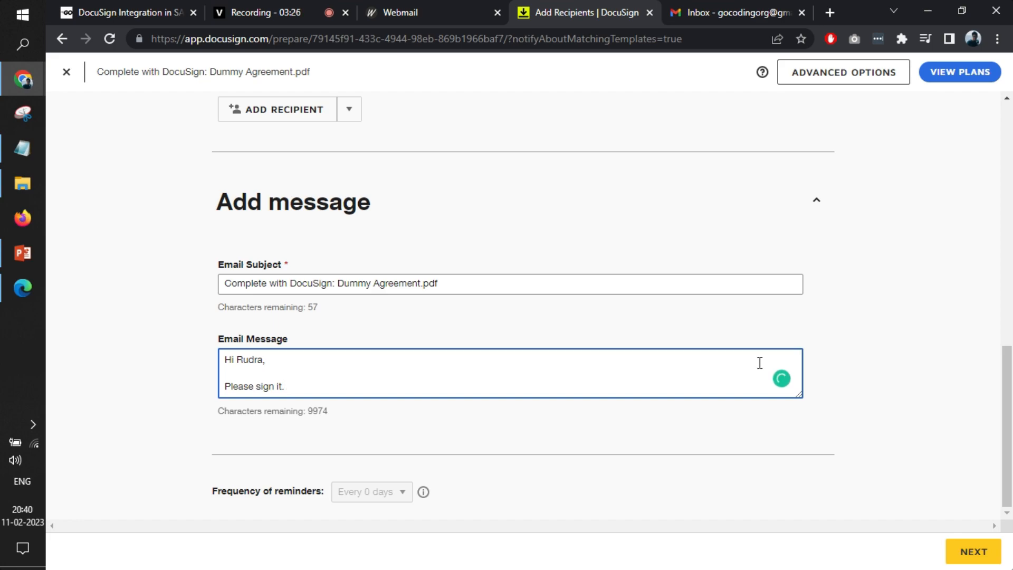
Continue to field placement and add a reduced Signature field beside the Signature line under Signature #1
click(973, 551)
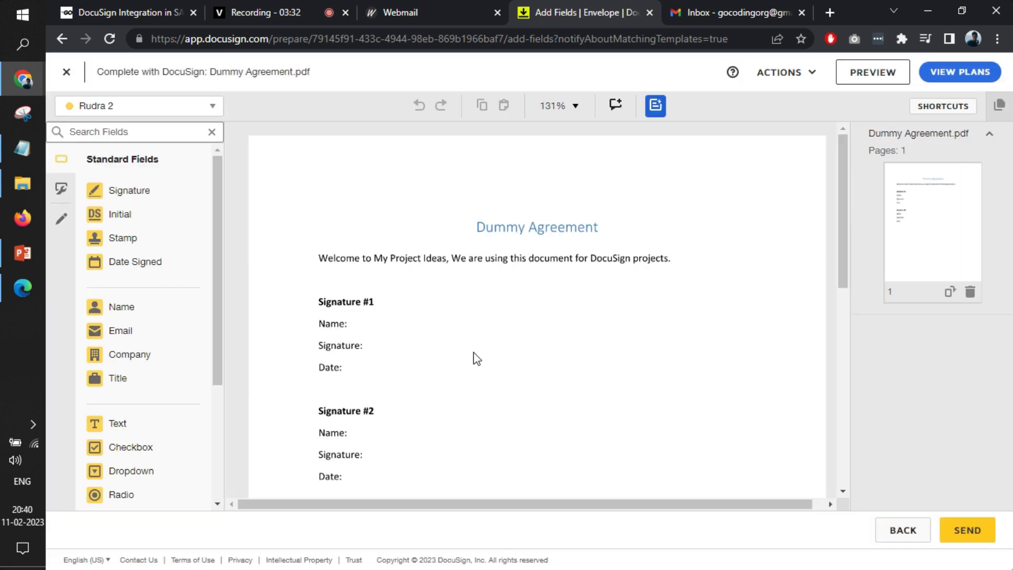
scroll(467, 322, down, 1)
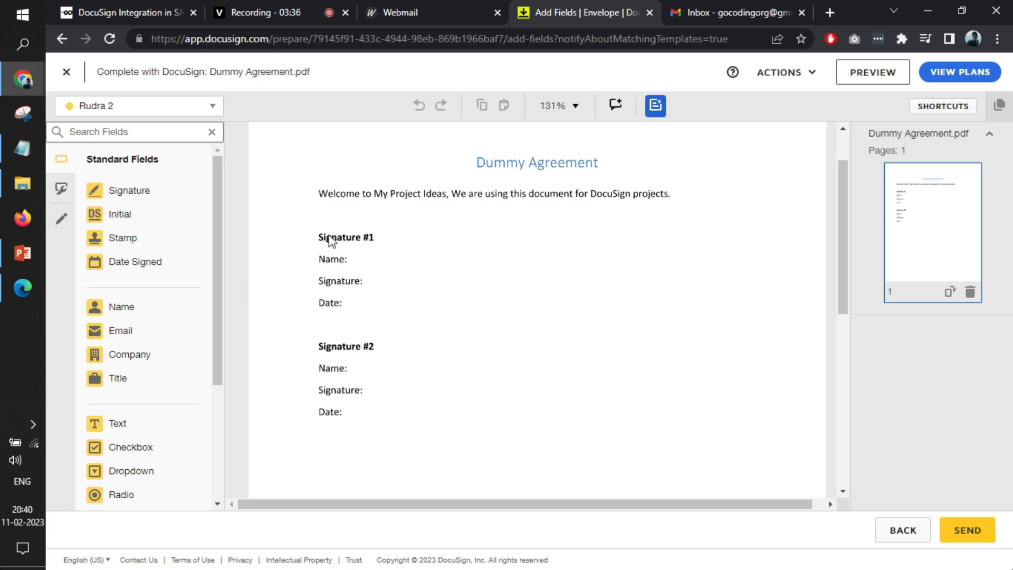
mouse_move(109, 192)
mouse_down()
mouse_move(388, 254)
mouse_move(416, 242)
mouse_move(412, 229)
mouse_move(410, 285)
mouse_move(415, 275)
mouse_up()
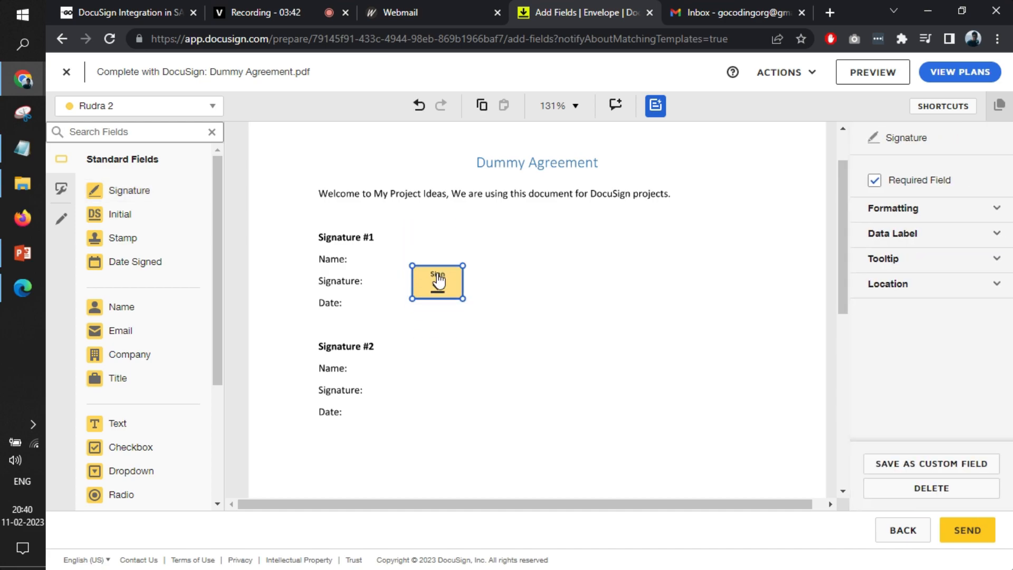
mouse_move(464, 296)
mouse_down()
mouse_move(496, 296)
mouse_move(447, 280)
mouse_move(398, 279)
mouse_up()
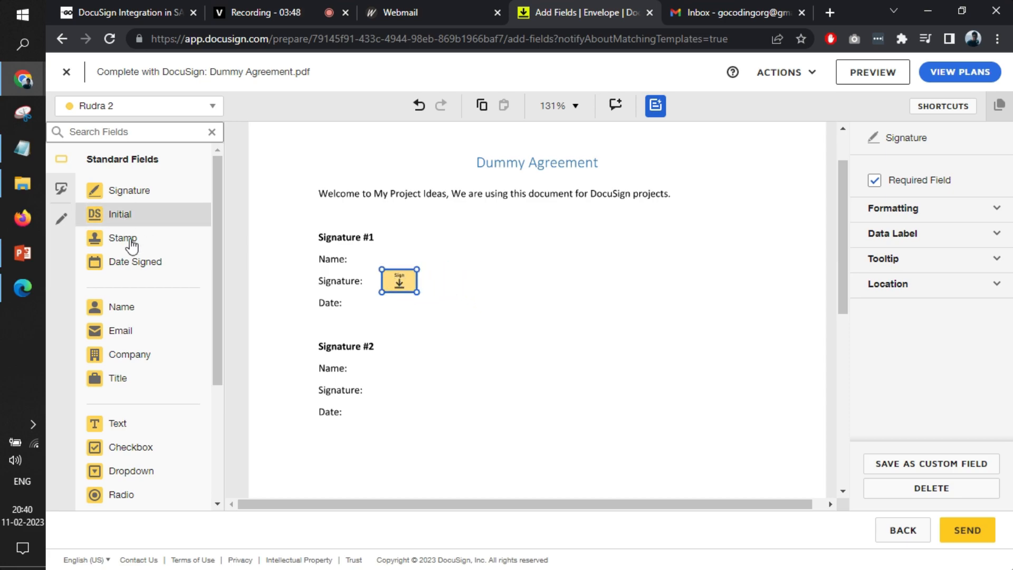
Add a Full Name field and a Date Signed field beside the Name and Date lines under Signature #1
drag(142, 320, 358, 261)
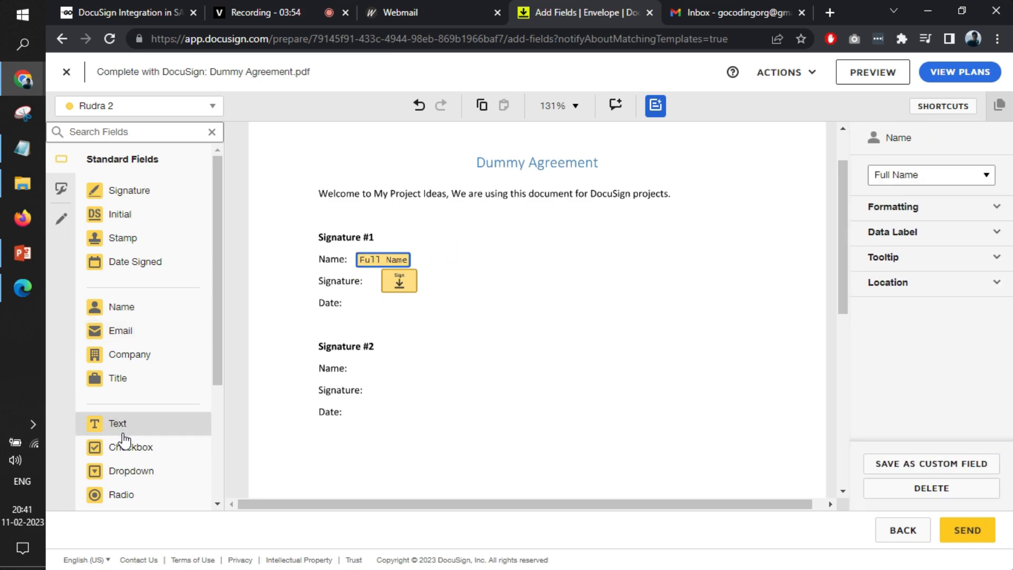
scroll(125, 440, down, 1)
scroll(125, 432, down, 7)
scroll(125, 385, up, 8)
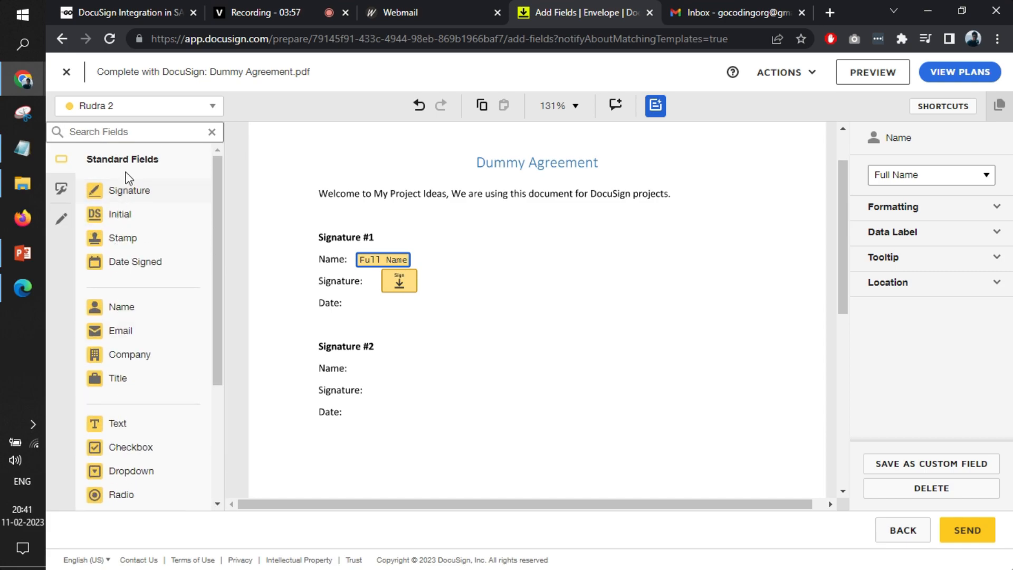
click(140, 269)
drag(140, 271, 358, 305)
click(542, 294)
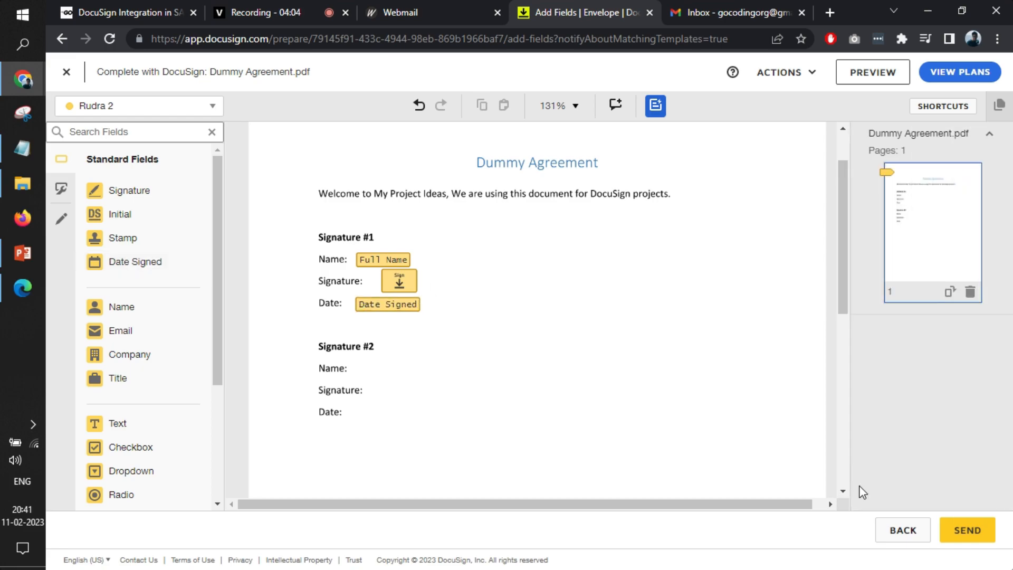
Send the envelope to the recipient, and view and dismiss the Get Started with eSignature guide
click(969, 532)
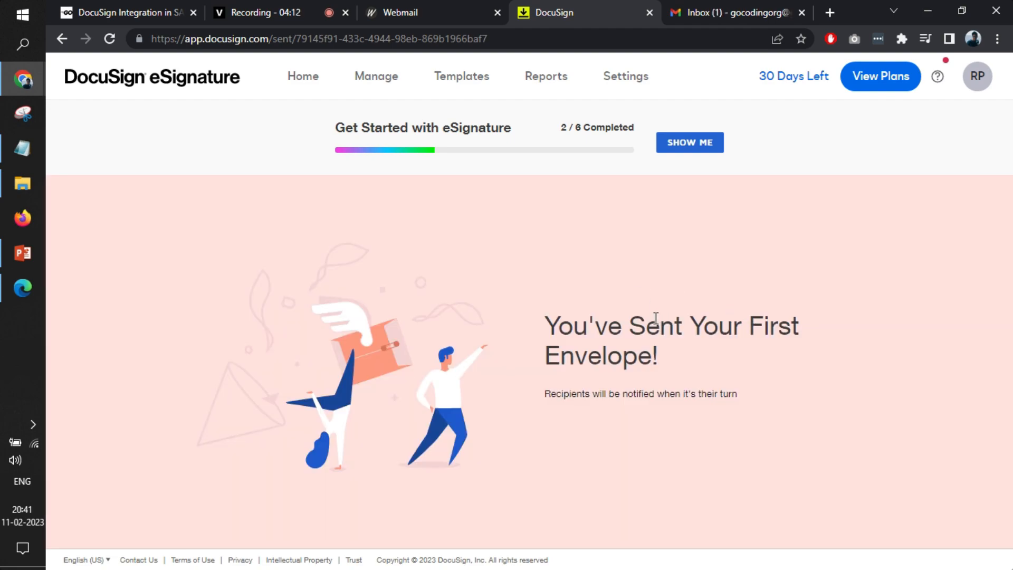
triple_click(654, 318)
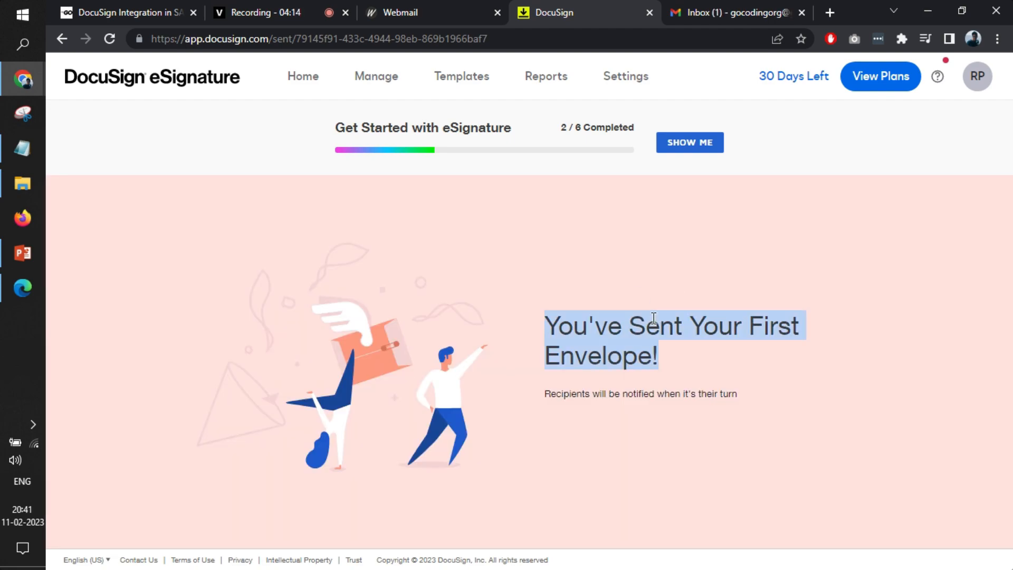
click(678, 152)
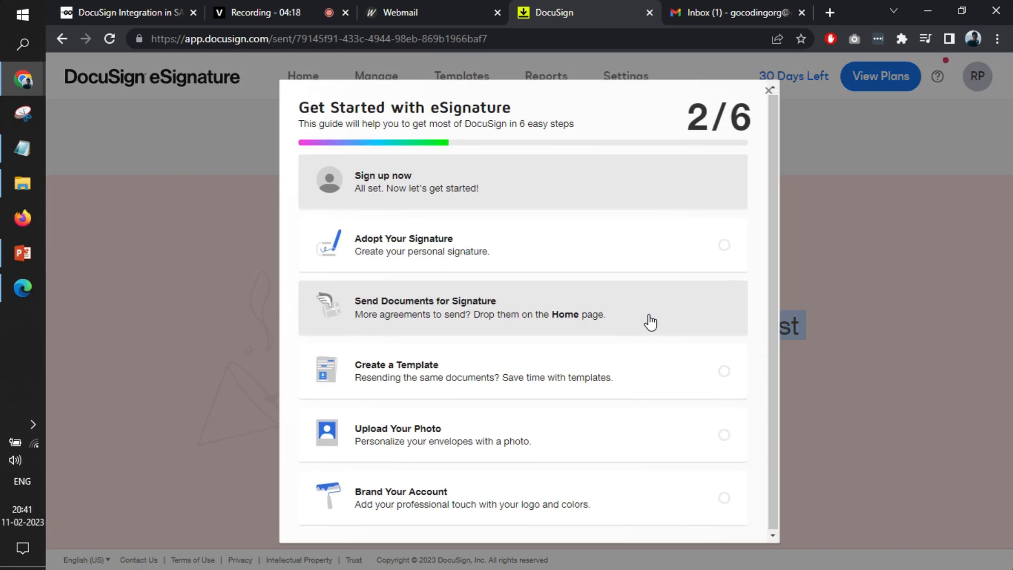
click(769, 90)
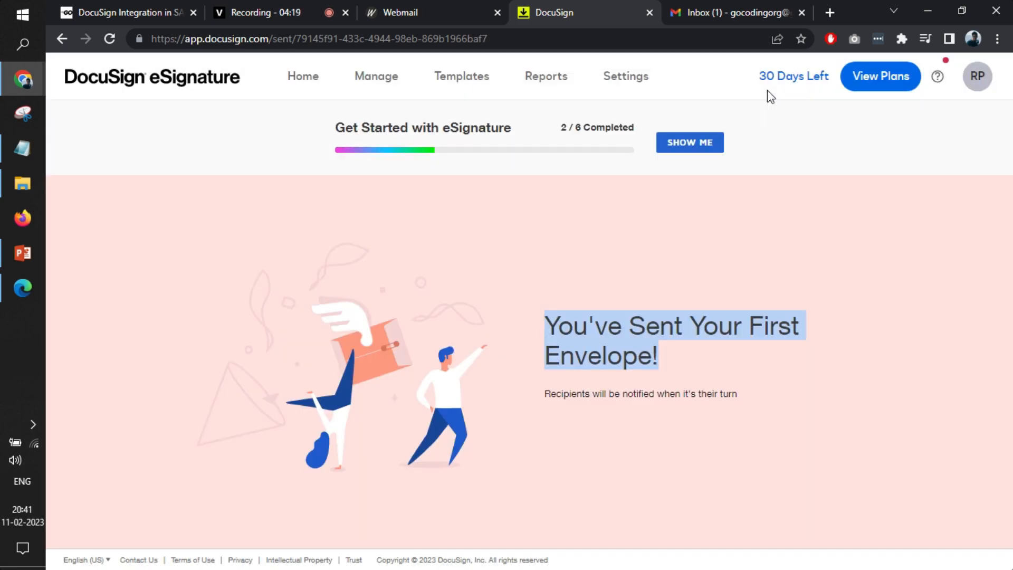
Go to the home page and view the list of envelopes Waiting for Others
click(311, 84)
scroll(649, 321, down, 1)
scroll(647, 315, down, 3)
scroll(647, 315, up, 4)
click(600, 268)
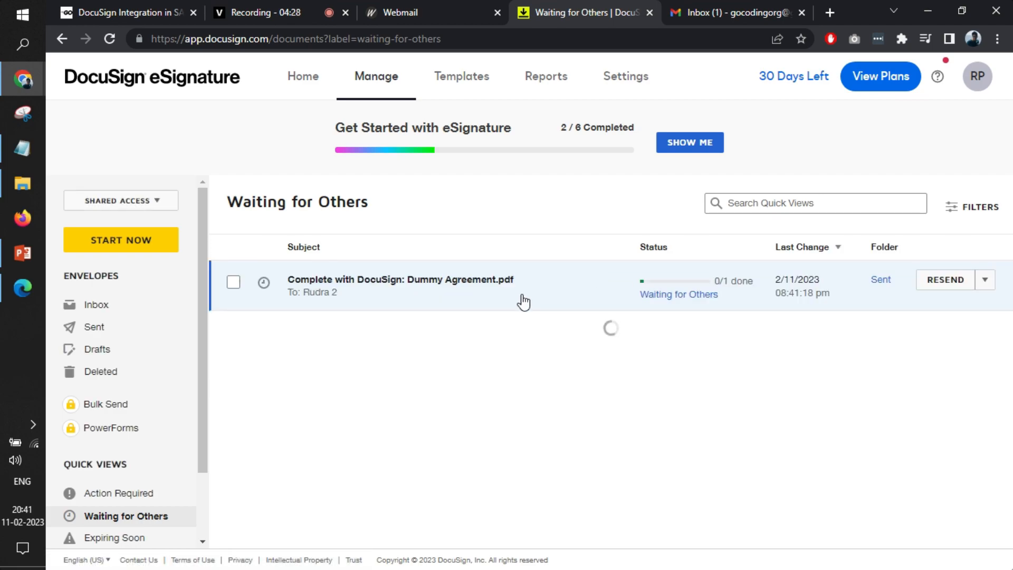
Switch to Gmail and read the "Complete with DocuSign: Dummy Agreement.pdf" email
click(695, 11)
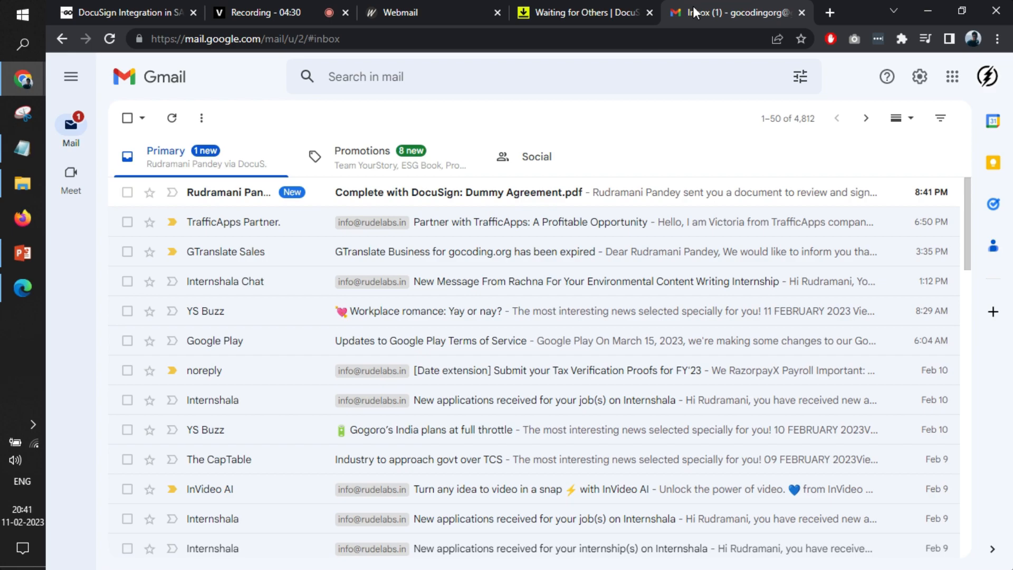
click(571, 201)
scroll(406, 337, down, 6)
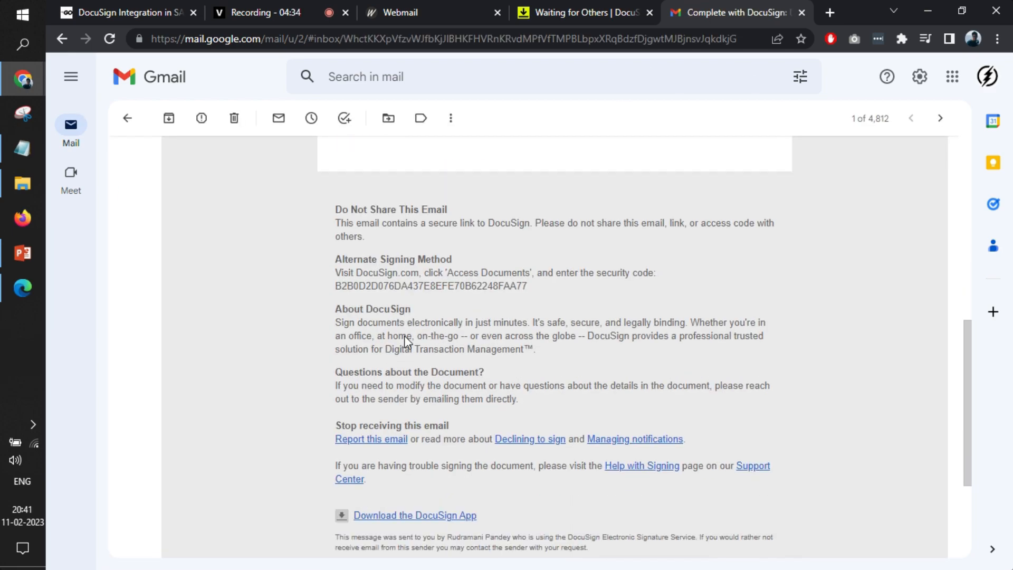
scroll(406, 336, up, 6)
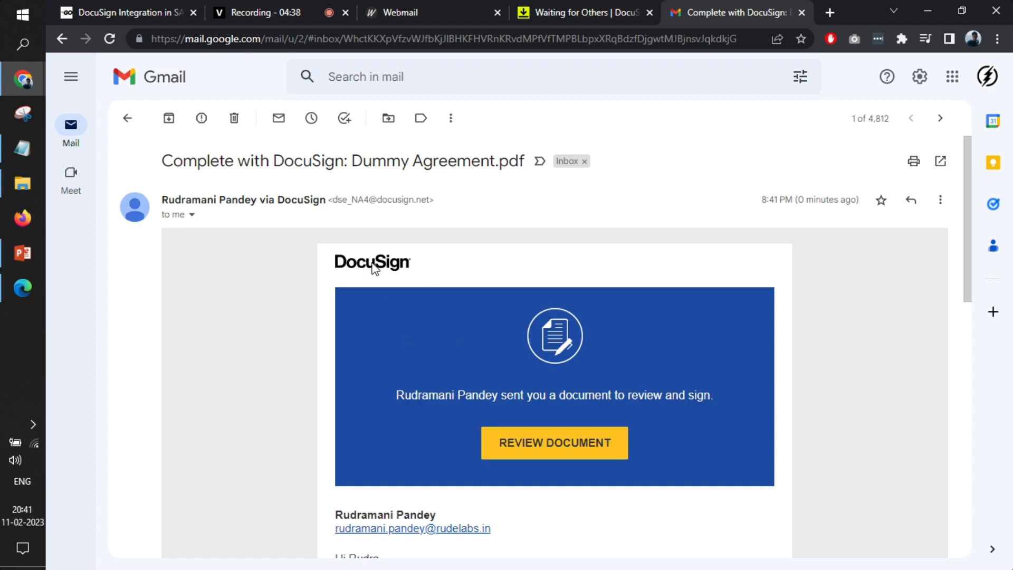
scroll(374, 269, down, 3)
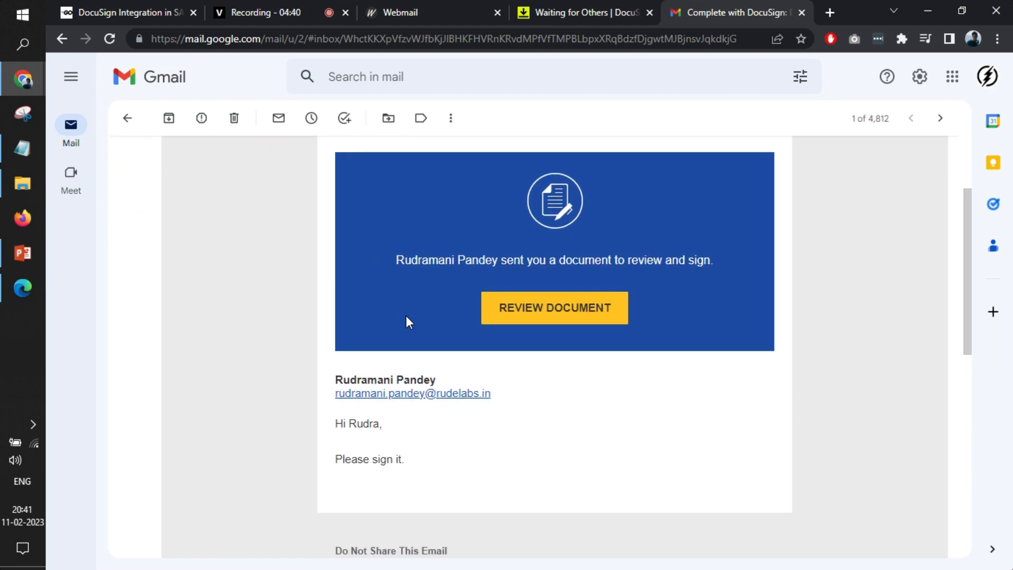
Open the document for review from the email, dismiss the location request and continue to signing
click(555, 313)
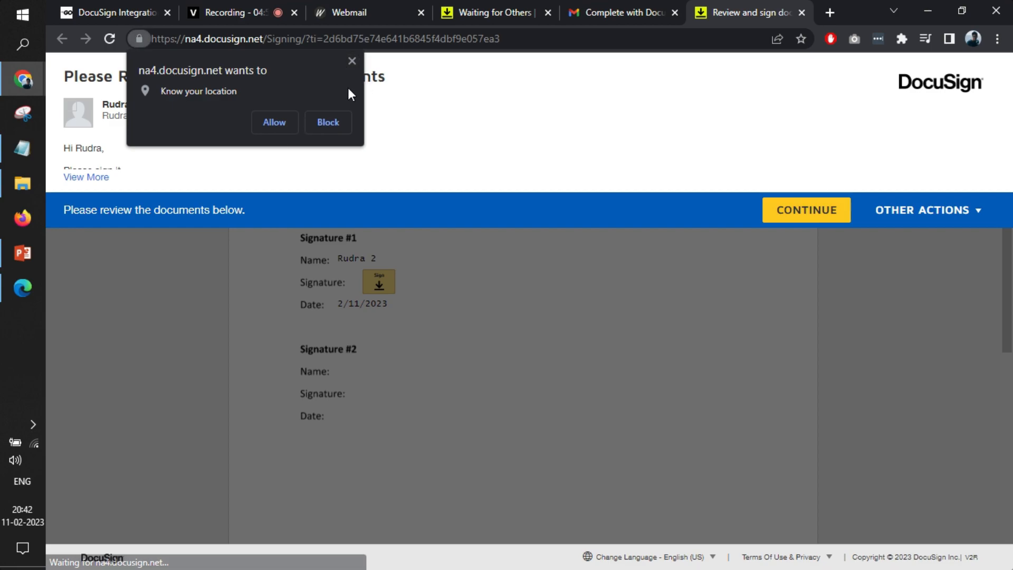
click(350, 62)
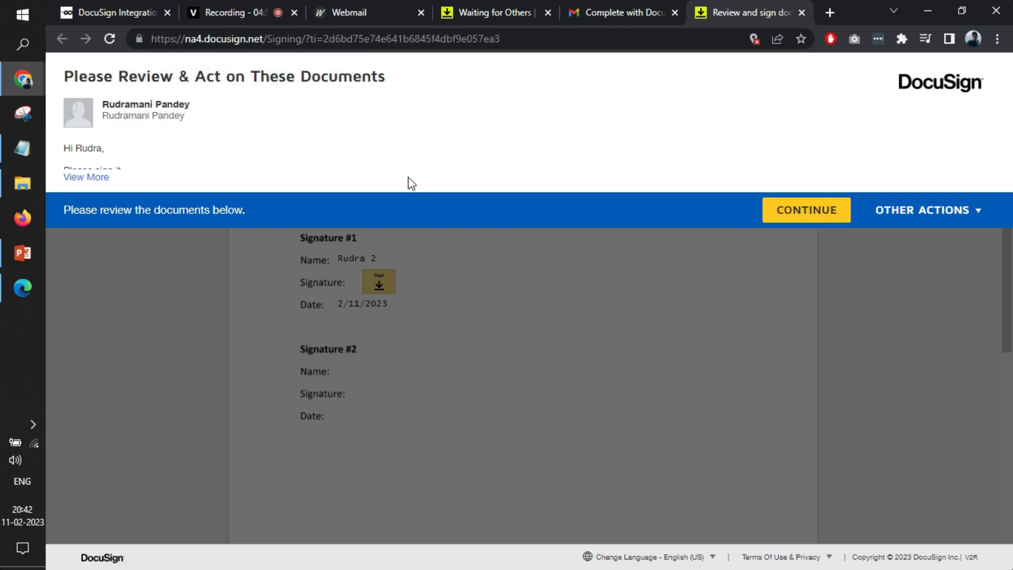
click(792, 218)
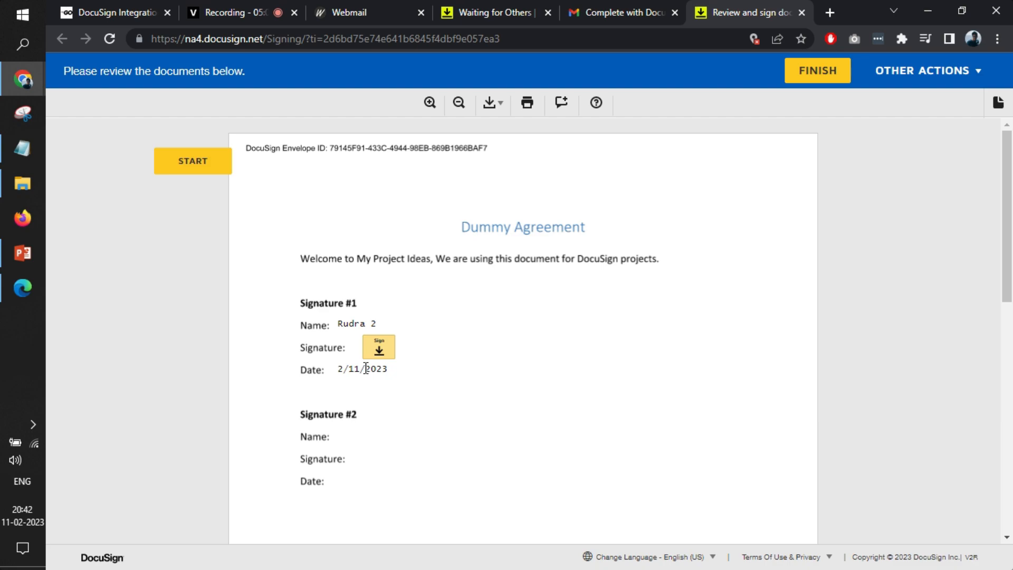
Start signing the Signature #1 field and replace the full name and initials with the signer's own
click(376, 350)
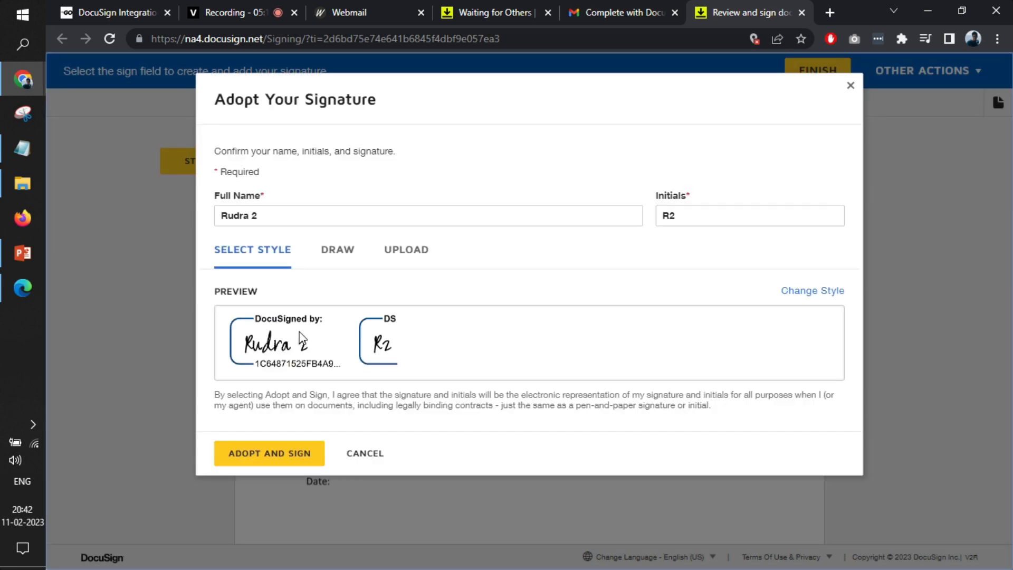
click(287, 221)
key(ctrl+a)
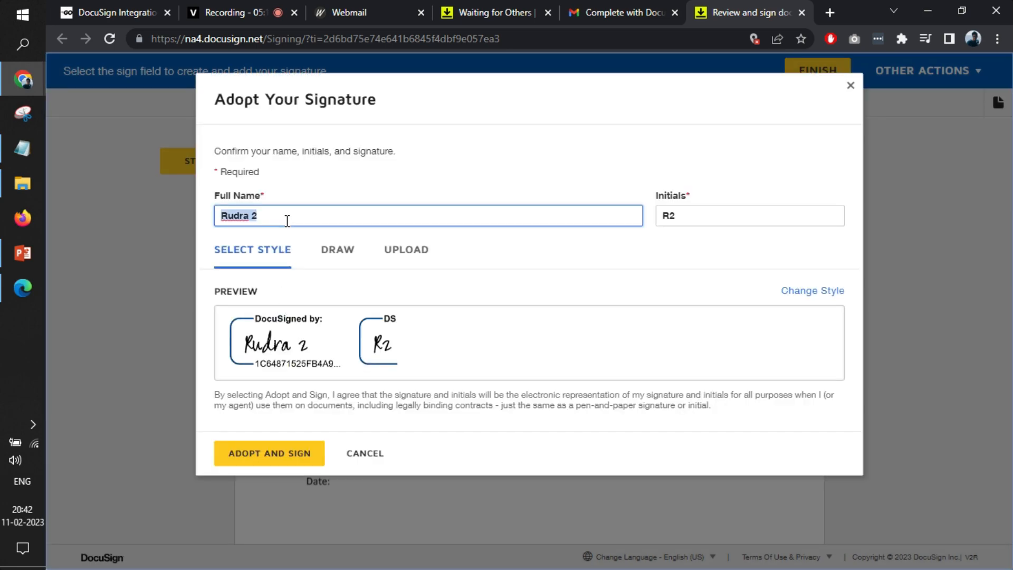
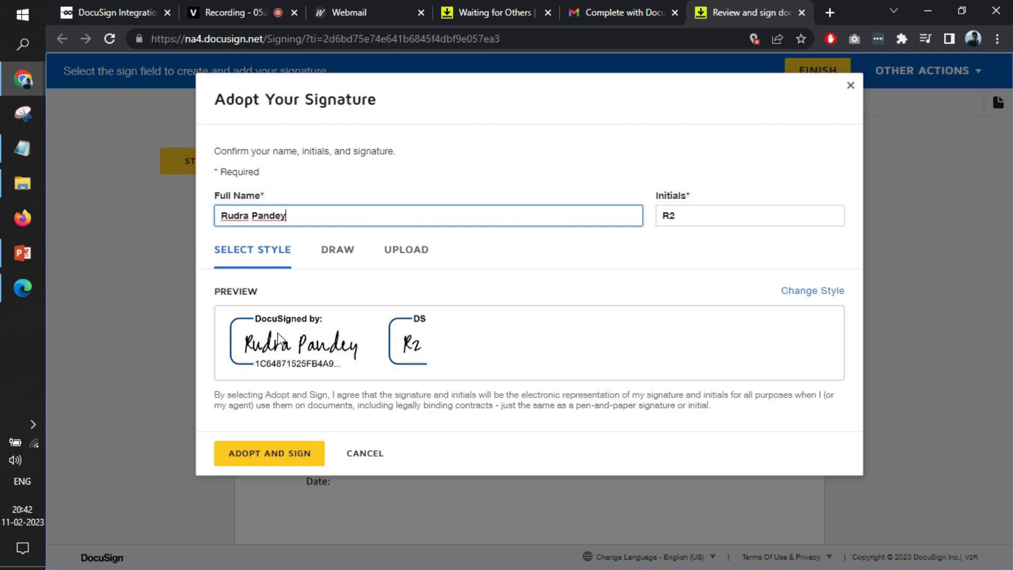
double_click(672, 220)
text(RP)
click(598, 248)
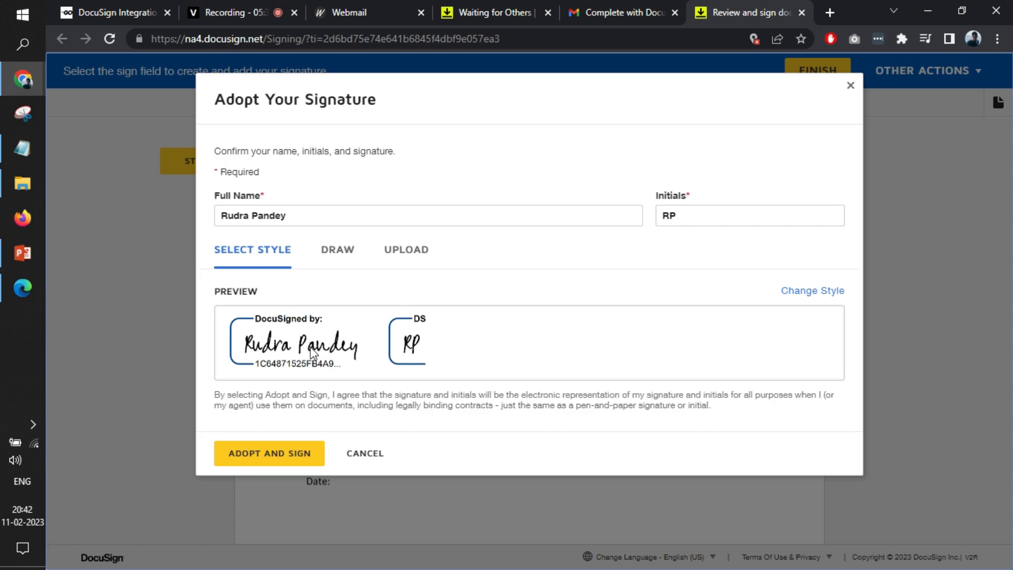
Draw the signature freehand, adopt it for the Signature #1 field and finish signing the document
click(337, 250)
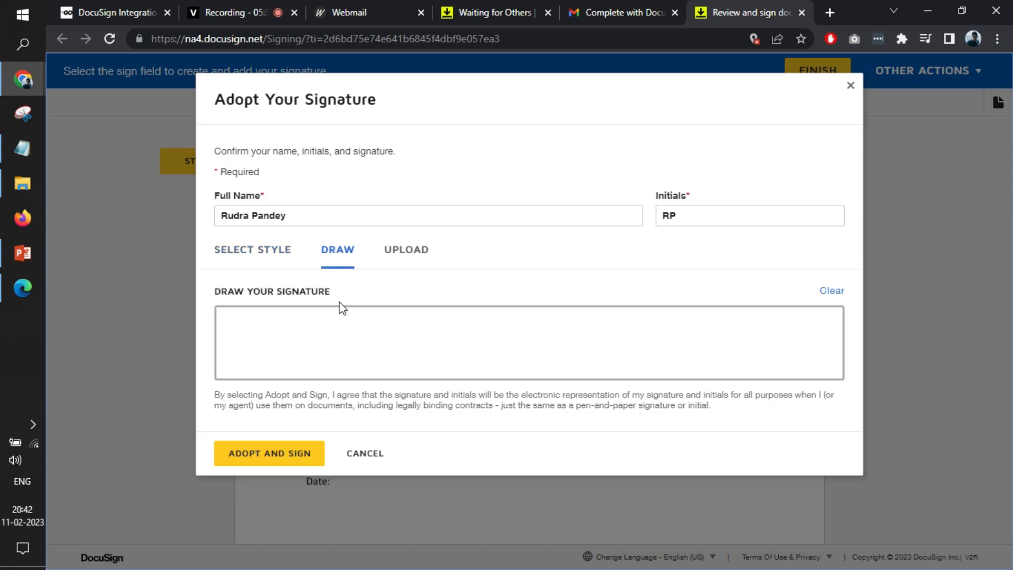
mouse_move(240, 353)
mouse_down()
mouse_move(278, 338)
mouse_move(271, 363)
mouse_move(260, 354)
mouse_move(289, 332)
mouse_move(275, 343)
mouse_move(310, 355)
mouse_move(318, 325)
mouse_move(312, 344)
mouse_move(332, 334)
mouse_move(338, 345)
mouse_move(356, 328)
mouse_up()
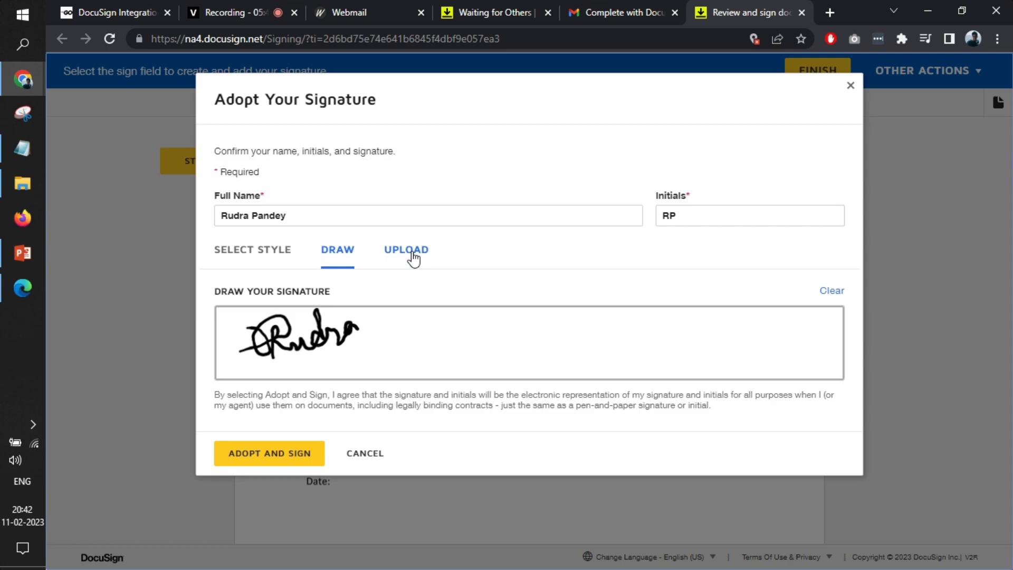
click(281, 450)
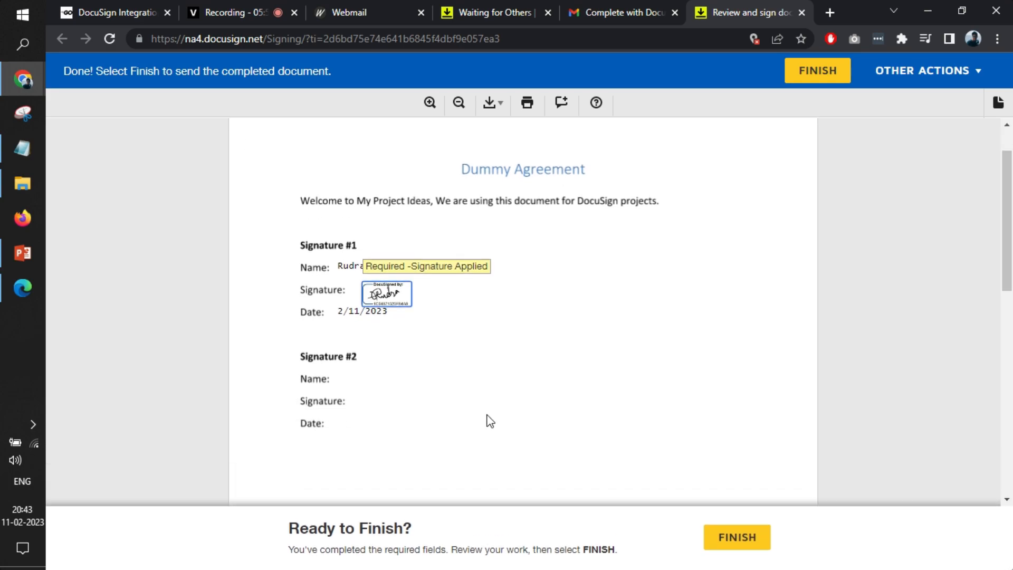
click(756, 535)
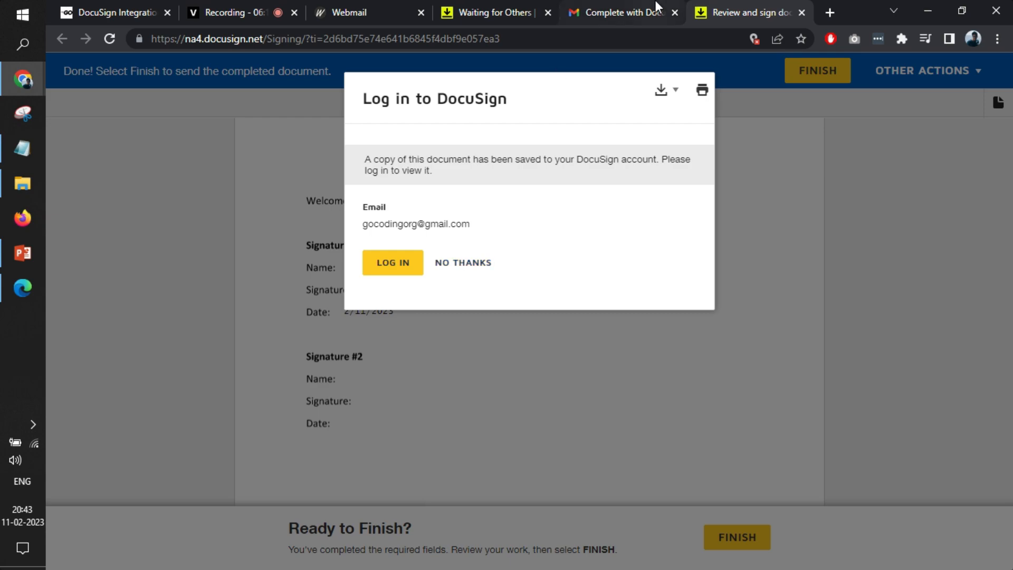
Switch to Gmail and read the "Completed: Complete with DocuSign: Dummy Agreement.pdf" email
click(656, 10)
click(118, 126)
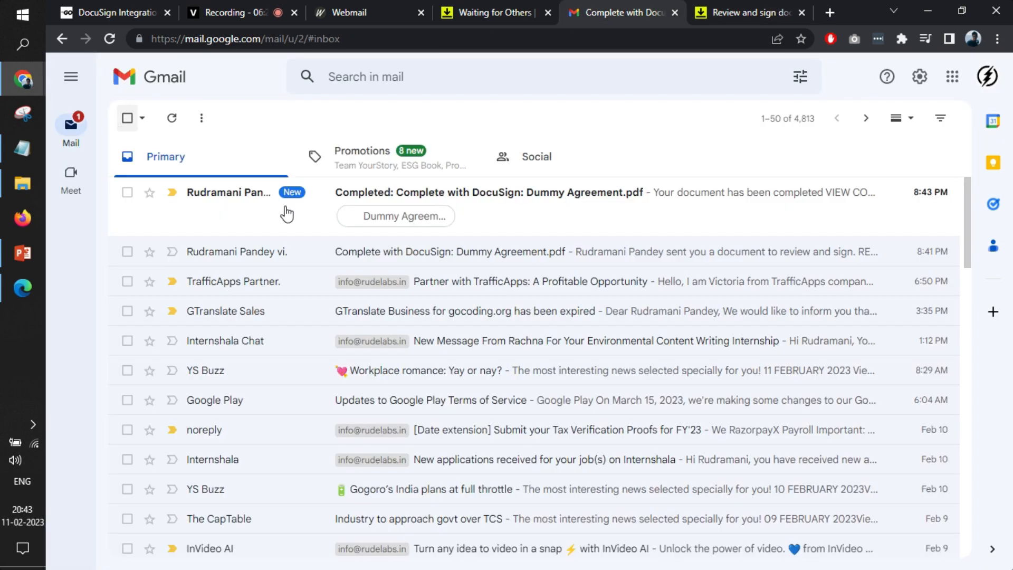
click(281, 211)
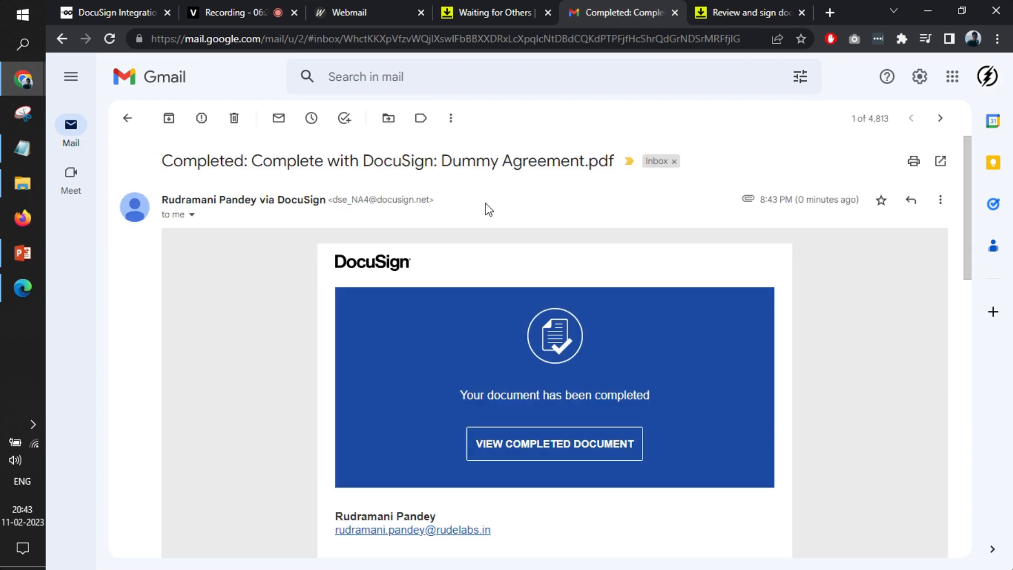
scroll(534, 349, down, 3)
scroll(534, 349, up, 2)
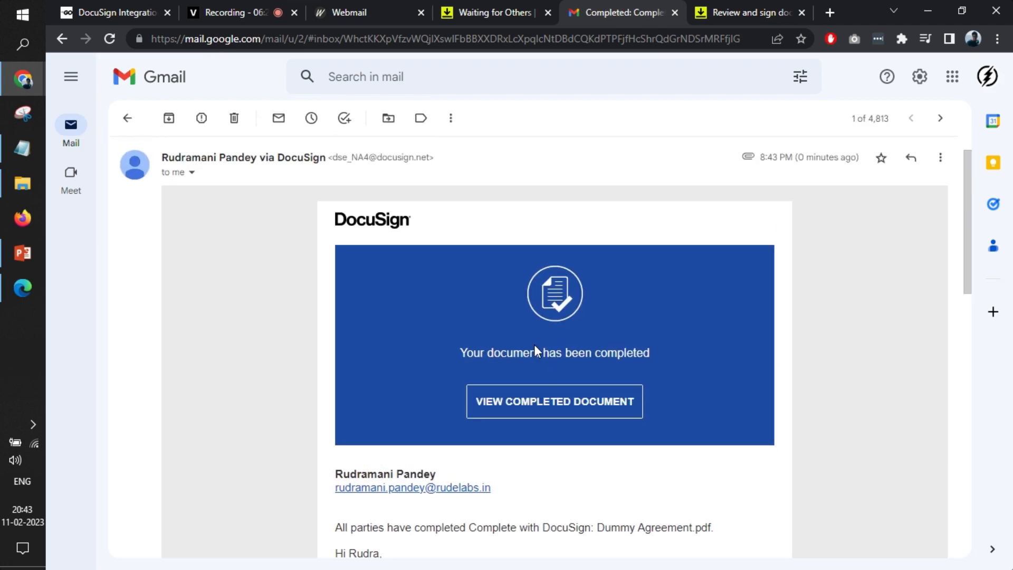
Return to DocuSign, refresh the Waiting for Others list and open the Completed envelopes list from the home page
click(520, 10)
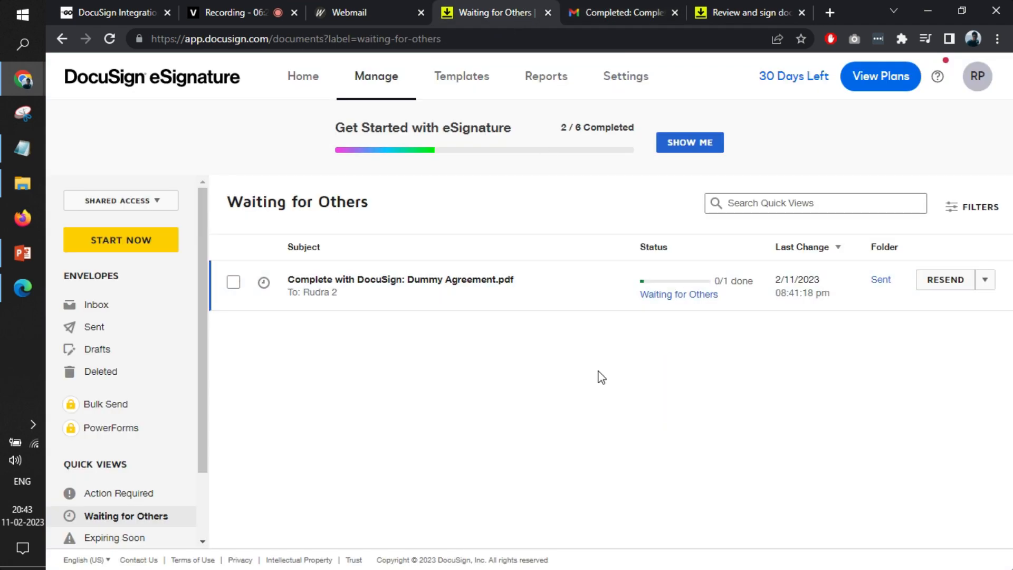
key(F5)
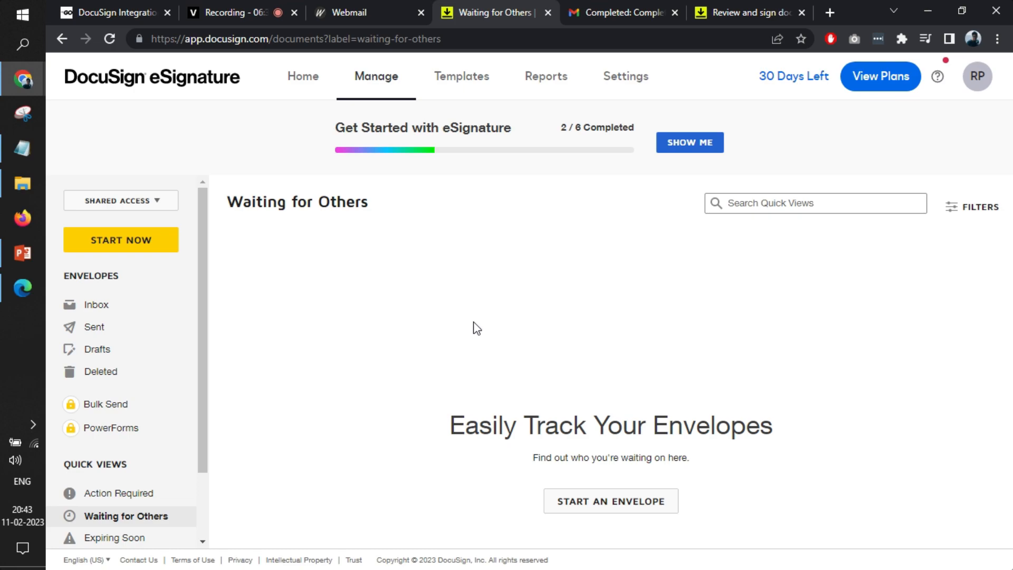
click(305, 82)
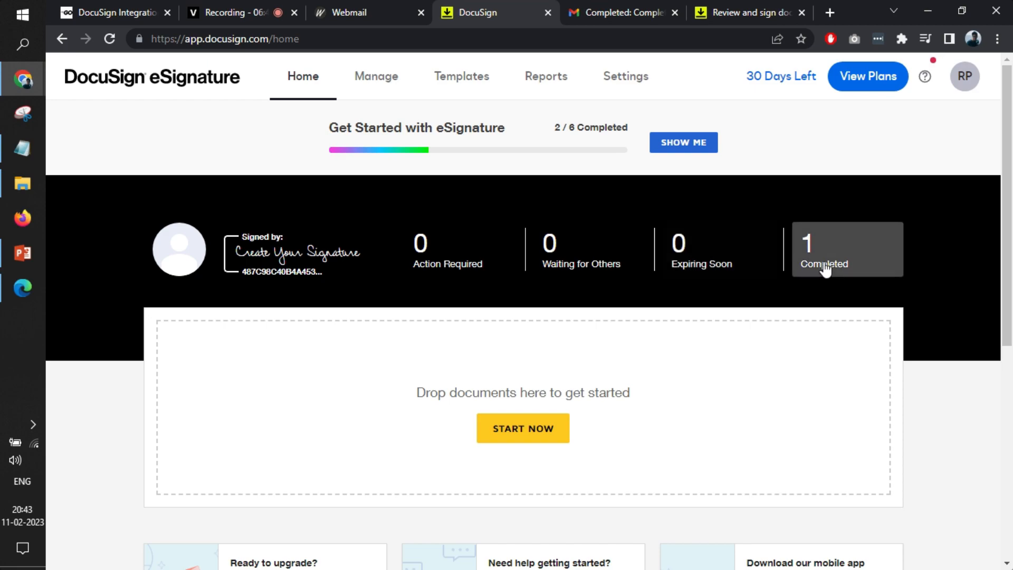
click(825, 268)
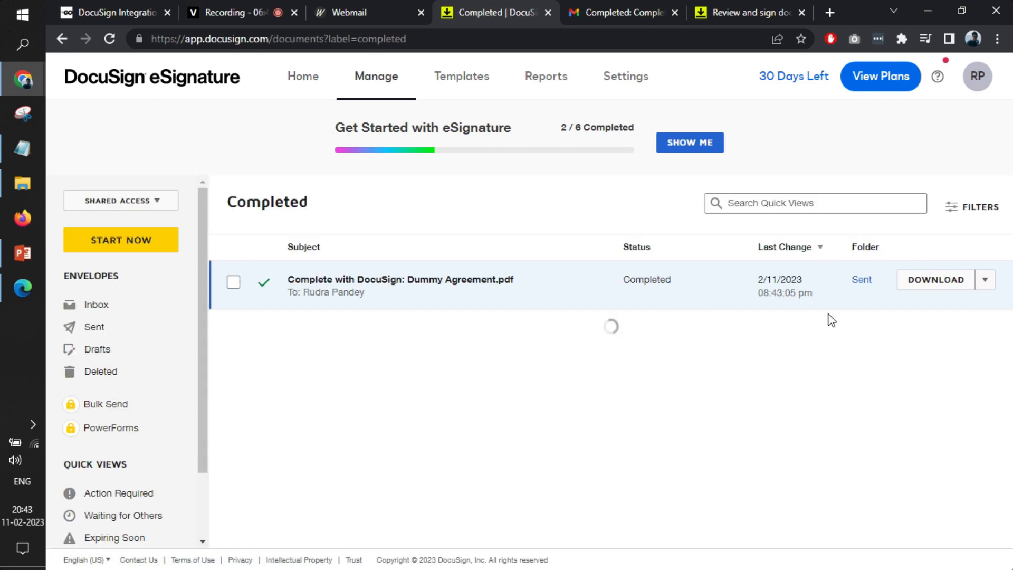
Preview the completed Dummy Agreement.pdf envelope for printing to examine the signature, and close the preview without saving
click(985, 281)
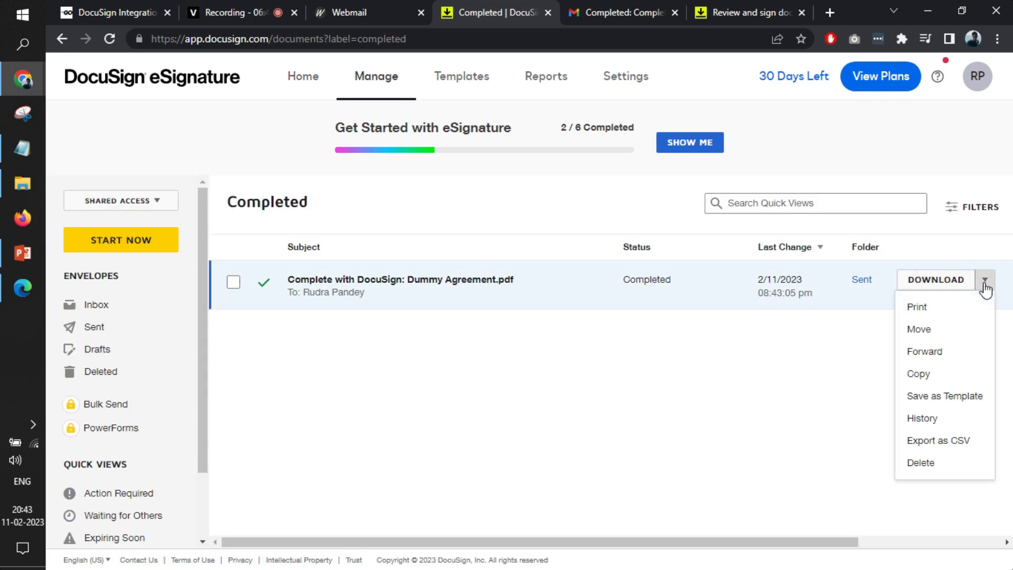
click(918, 307)
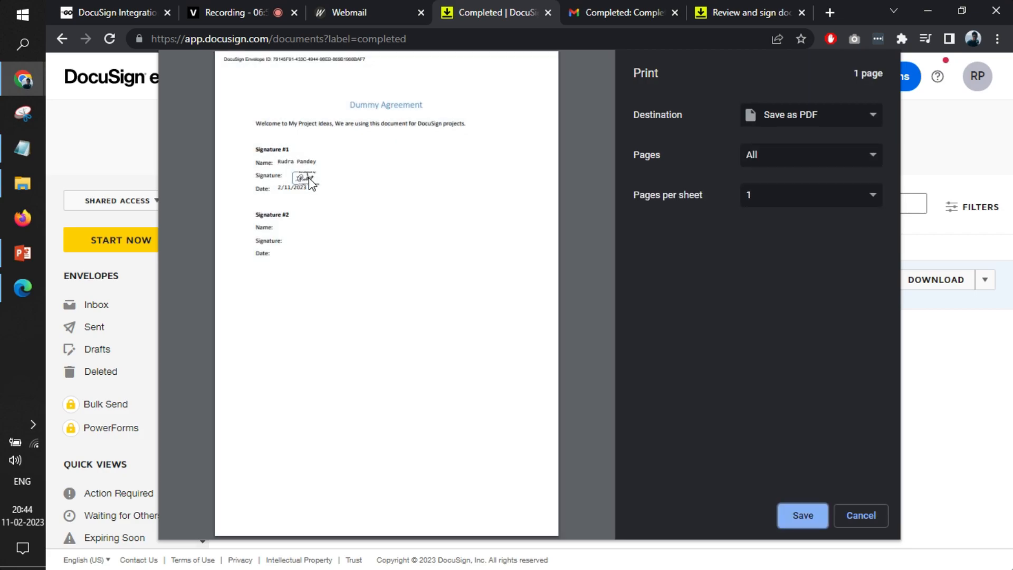
click(850, 515)
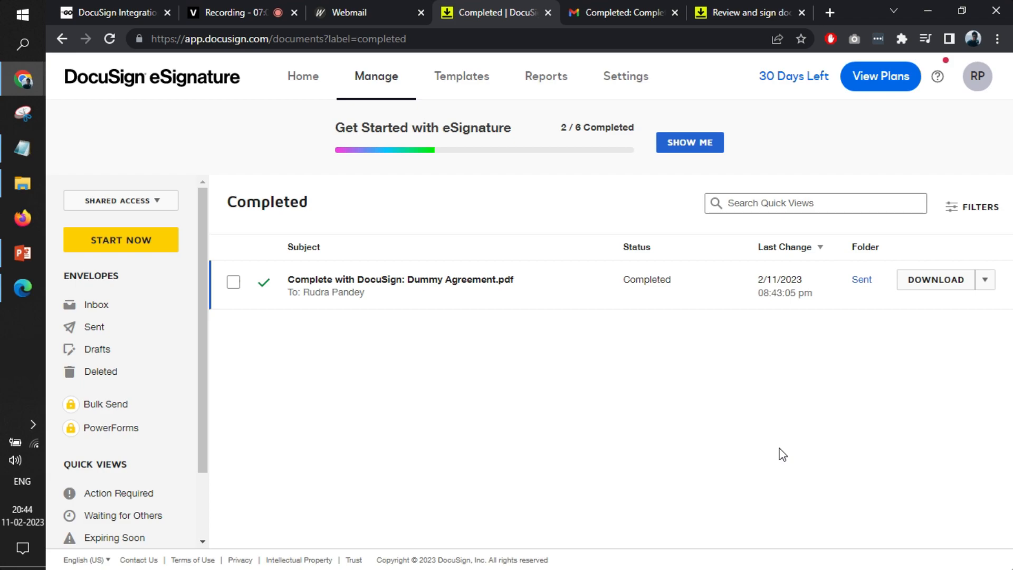
click(243, 11)
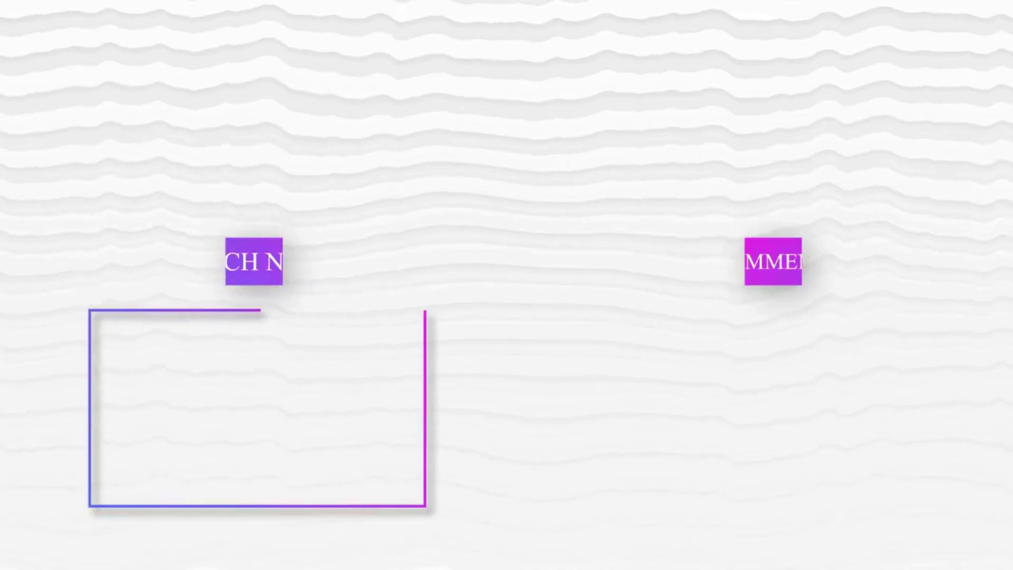